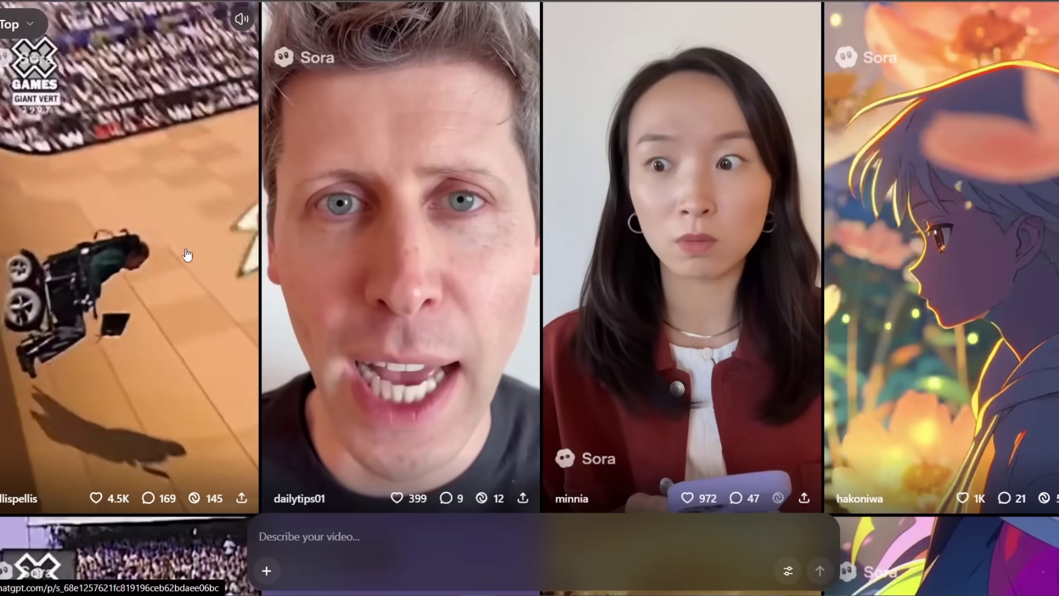
# Open the wheelchair ramp video's page and select the no-invites-remaining message text
pyautogui.click(169, 206)
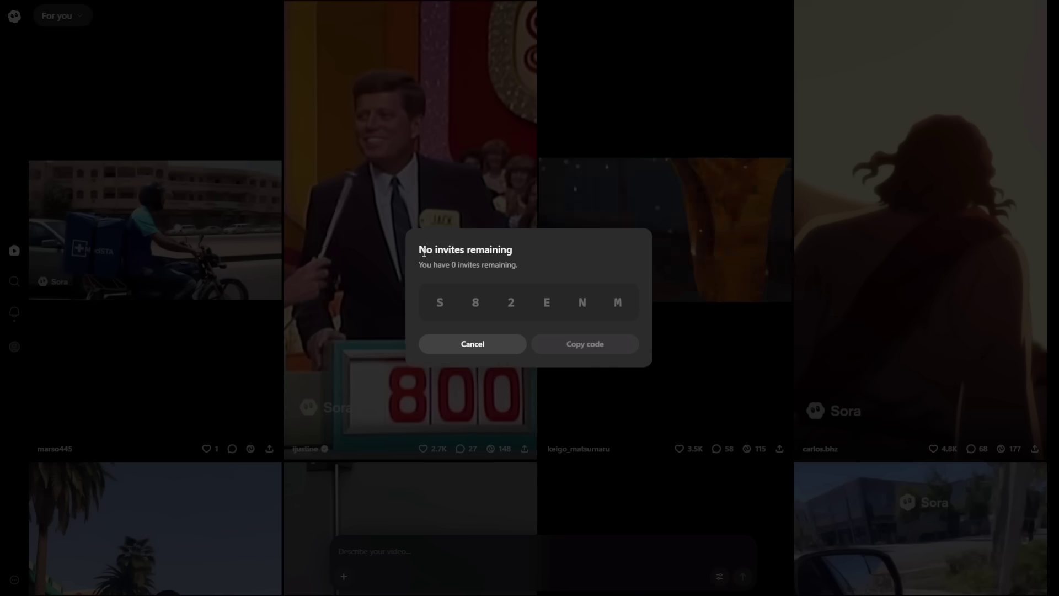
pyautogui.moveTo(424, 252); pyautogui.dragTo(367, 303)
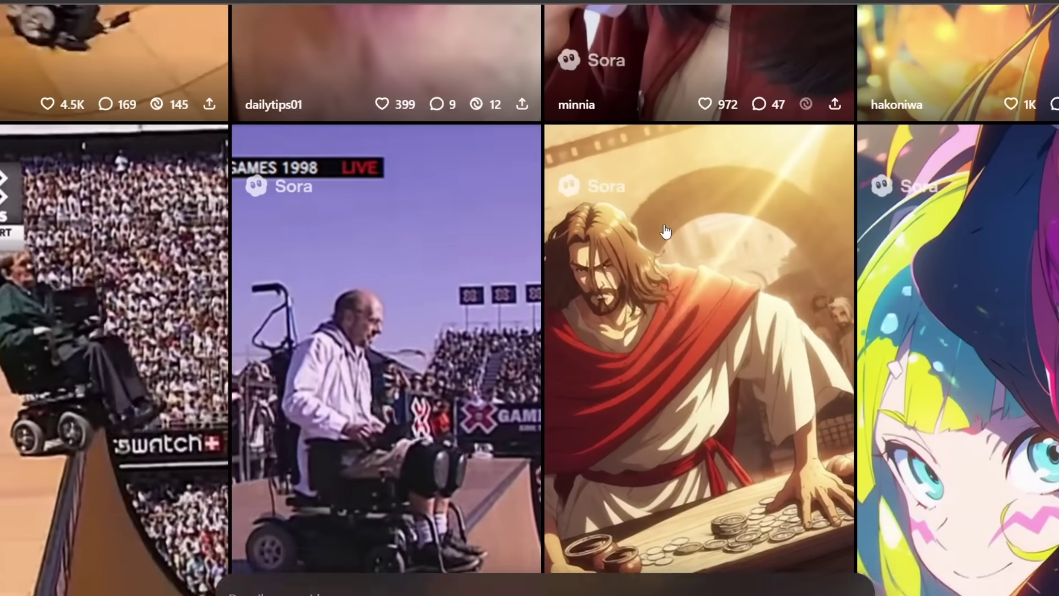
pyautogui.scroll(-2, 666, 230)
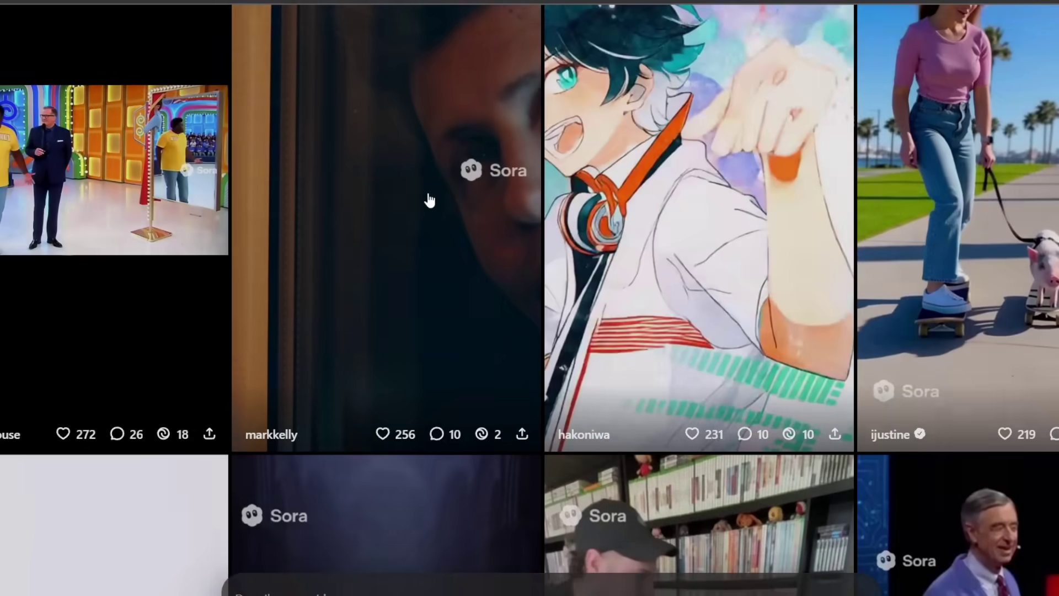
# Preview the dark close-up face video full size, then return to the feed
pyautogui.click(429, 200)
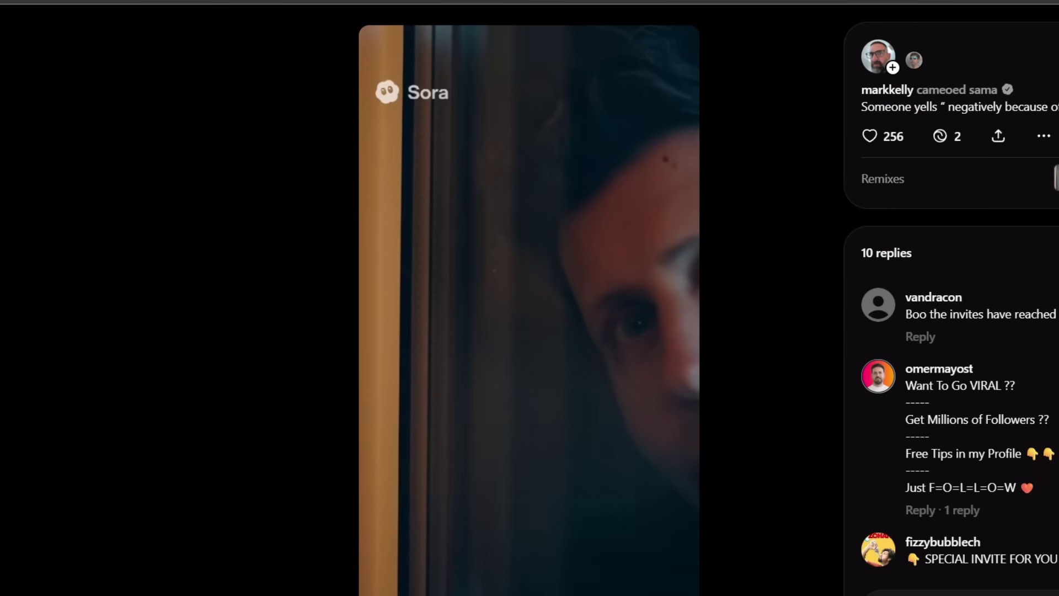
pyautogui.press('Escape')
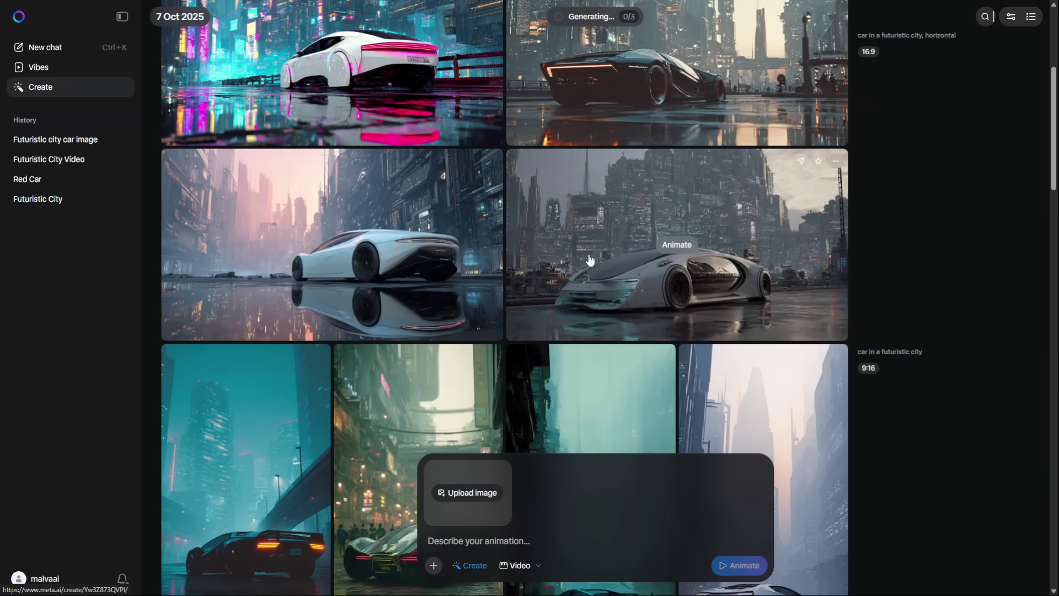
pyautogui.scroll(-10, 591, 274)
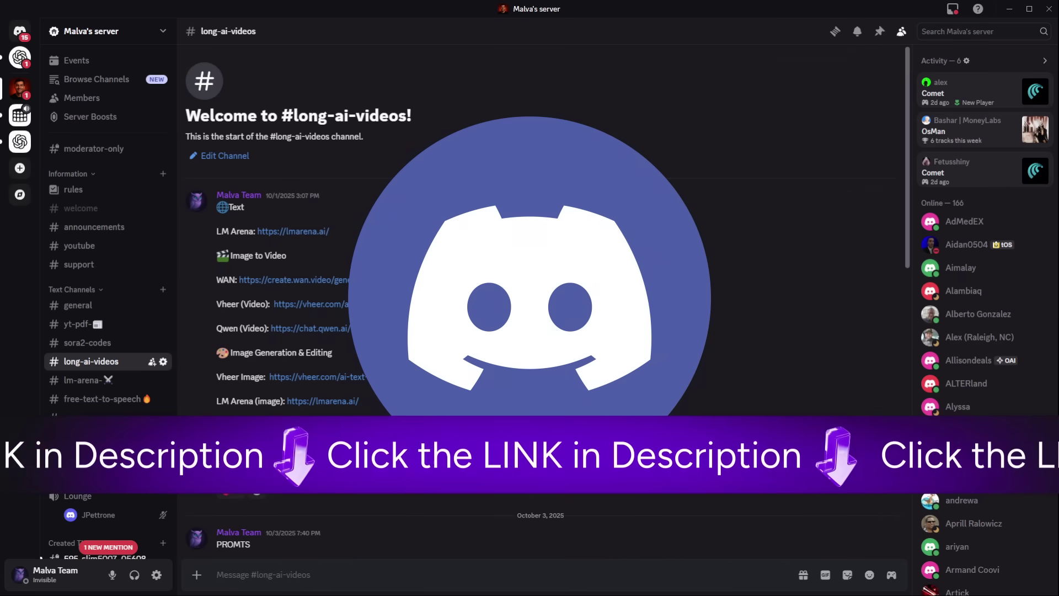
# Browse the rules, announcements, youtube, support, general and sora2-codes channels
pyautogui.click(116, 190)
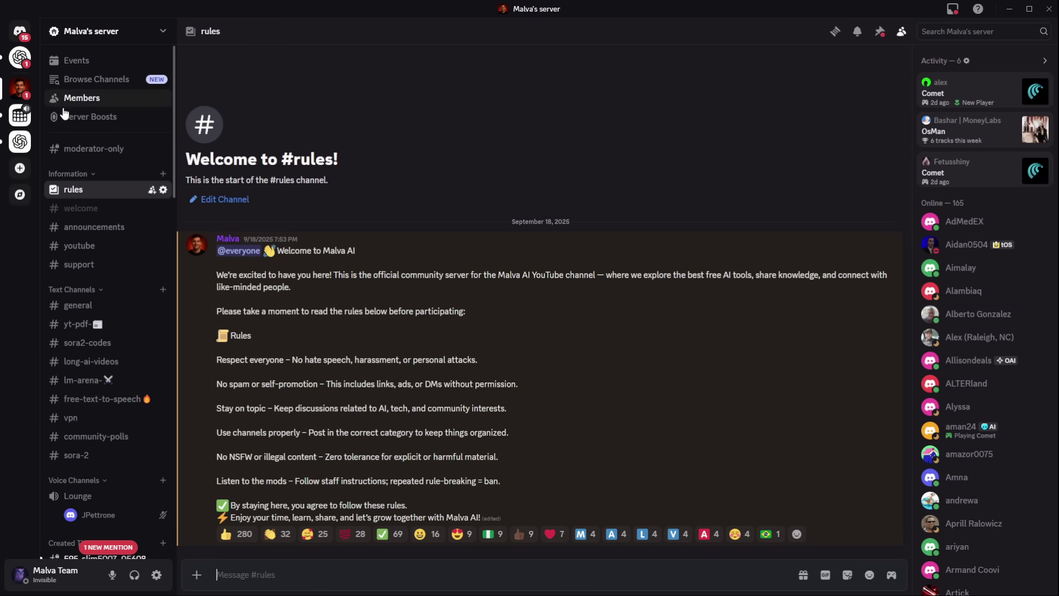
pyautogui.click(83, 229)
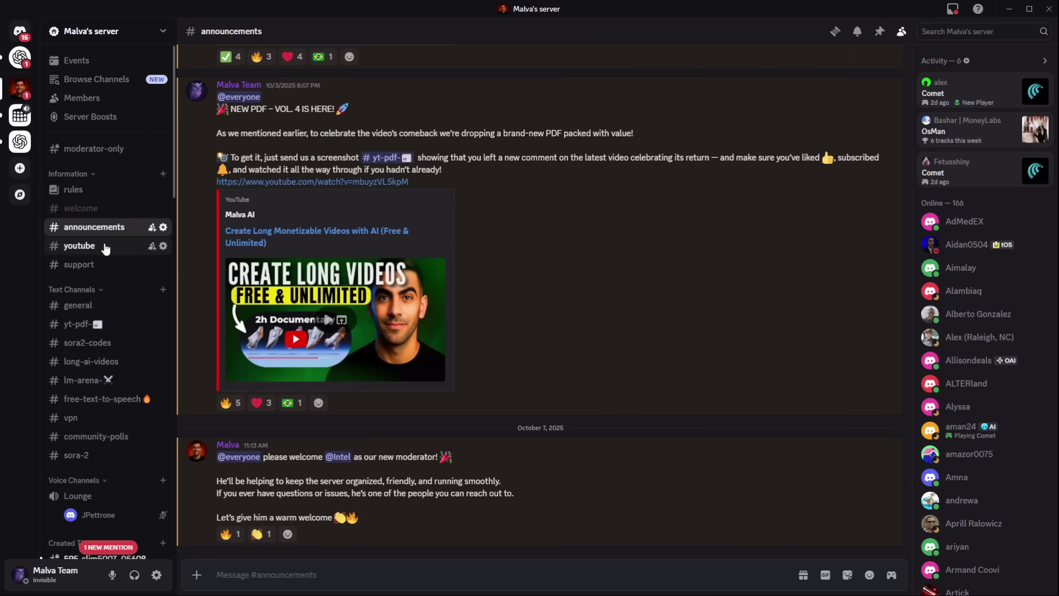
pyautogui.click(112, 252)
pyautogui.click(122, 268)
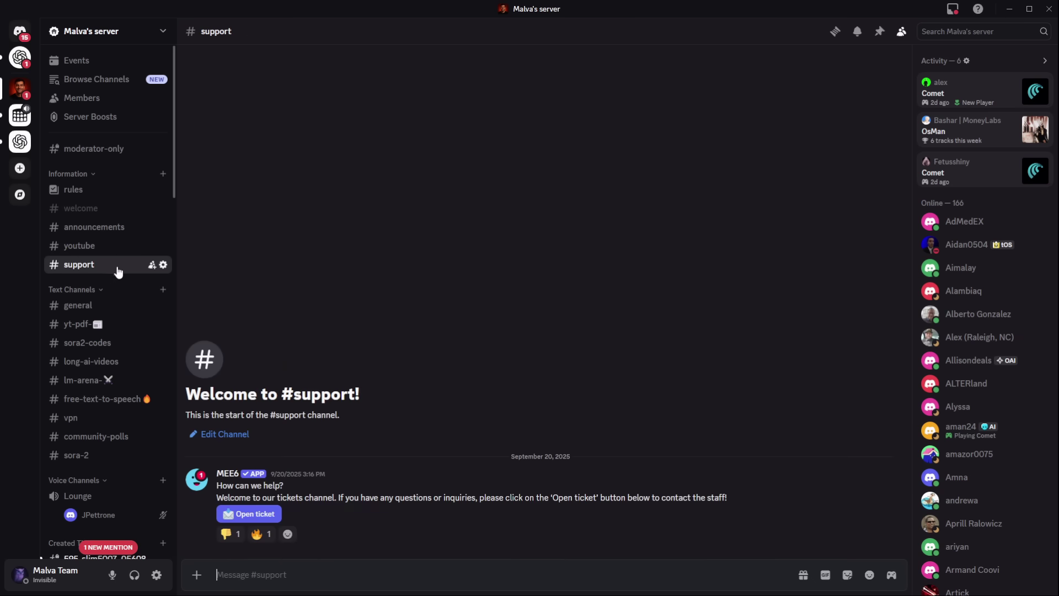
pyautogui.click(93, 310)
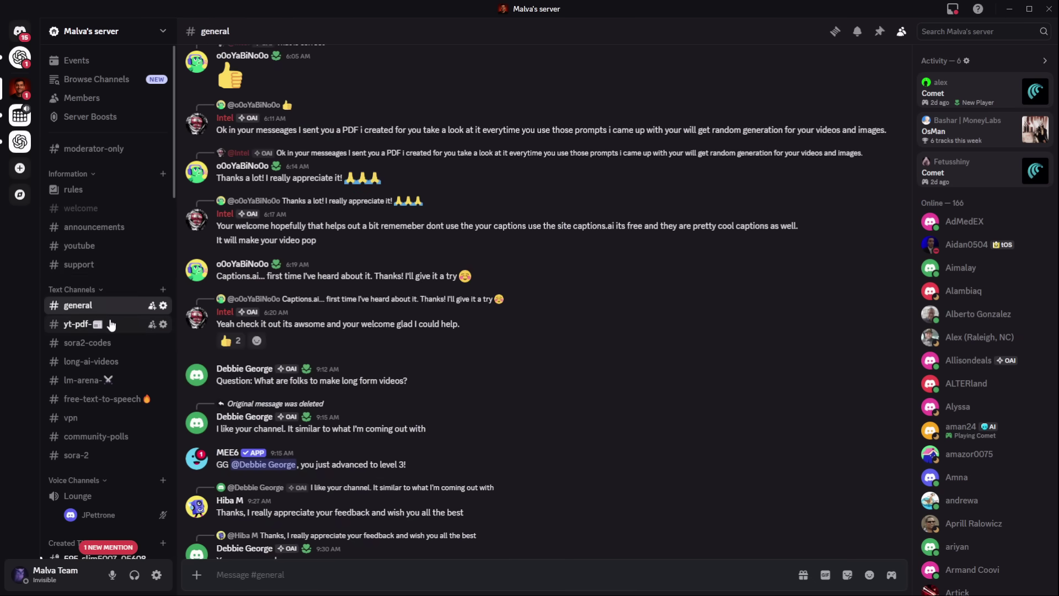
pyautogui.click(110, 343)
pyautogui.scroll(-5, 662, 203)
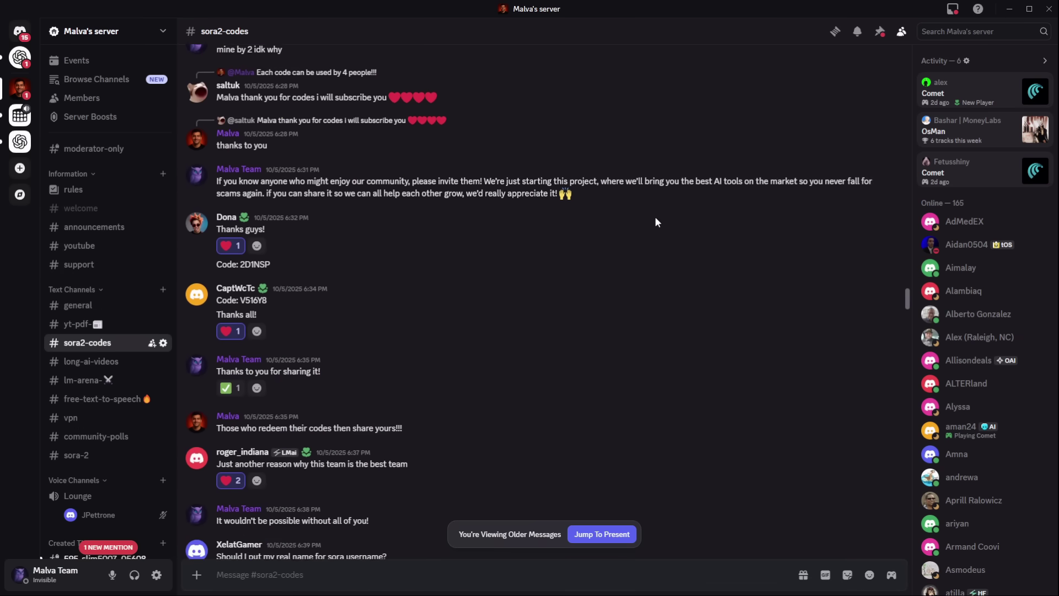
pyautogui.scroll(-5, 655, 222)
# Check long-ai-videos, sora-2 and free-text-to-speech, then read the yt-pdf PDF announcement
pyautogui.click(91, 361)
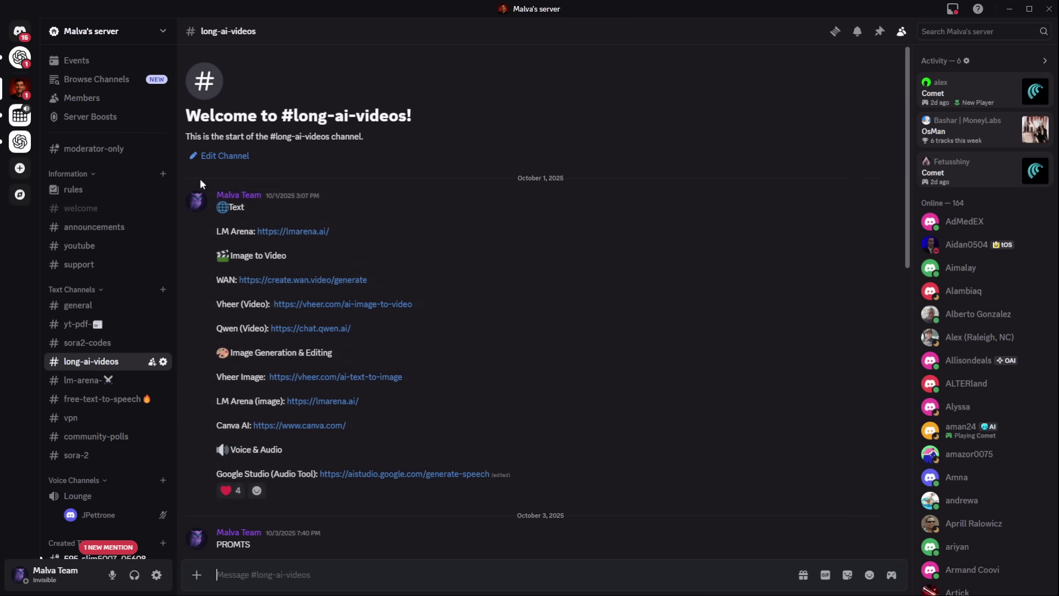
pyautogui.click(76, 455)
pyautogui.scroll(6, 378, 371)
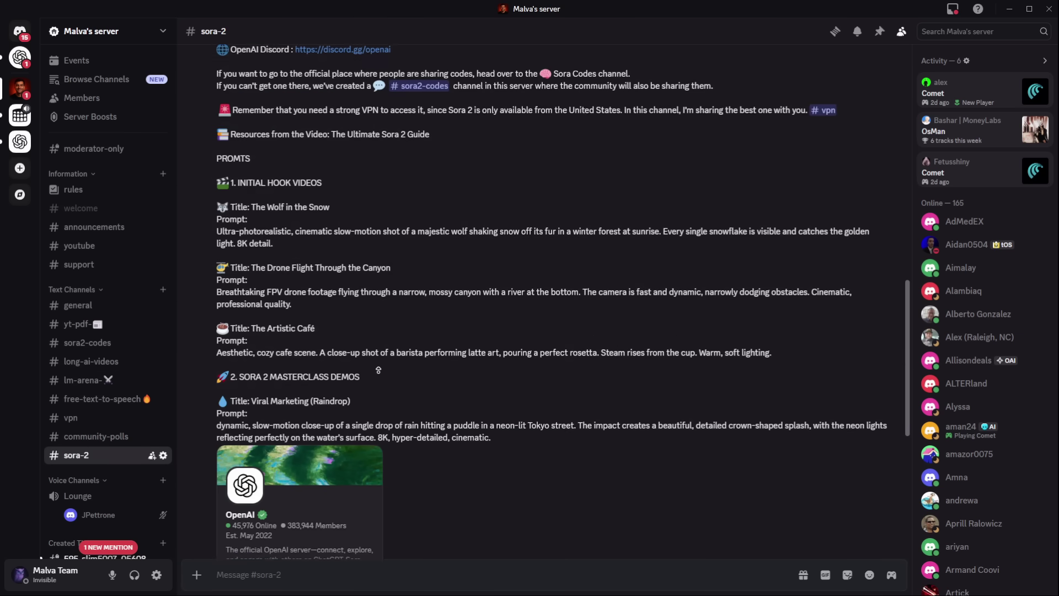
pyautogui.scroll(3, 379, 370)
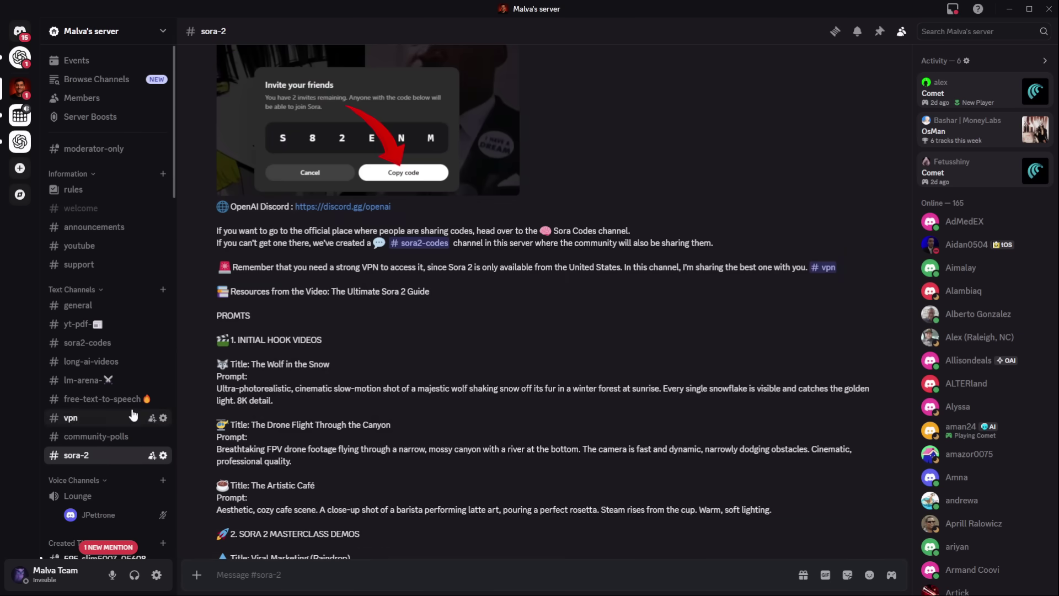
pyautogui.click(103, 399)
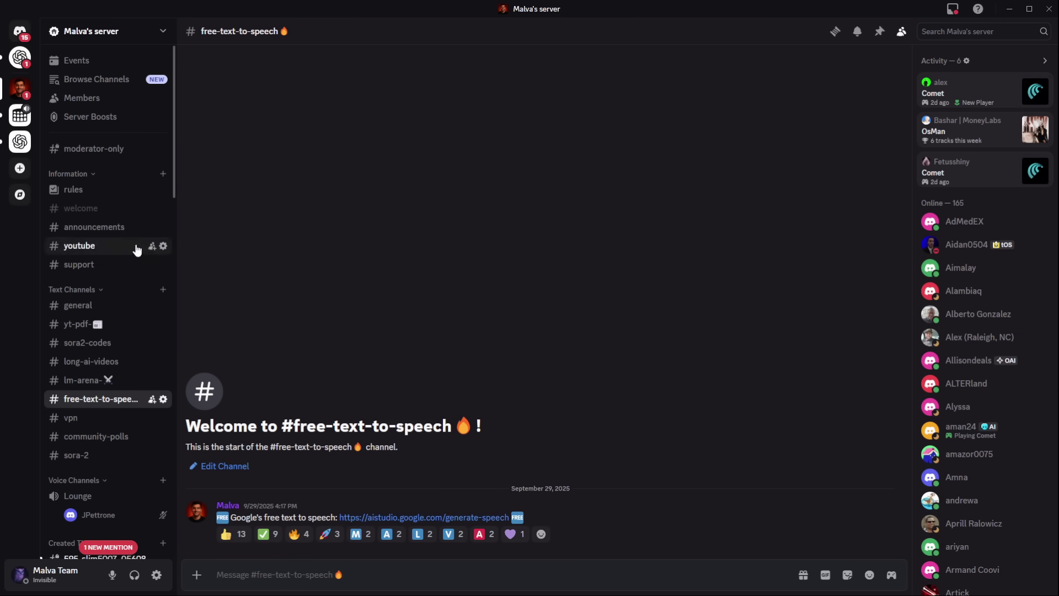
pyautogui.click(77, 324)
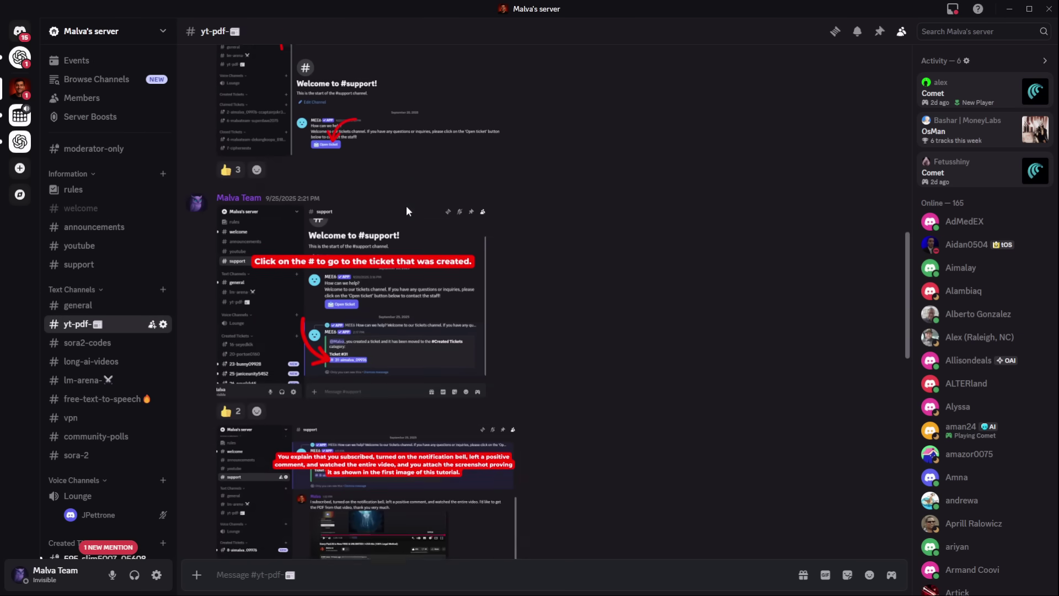
pyautogui.scroll(15, 406, 212)
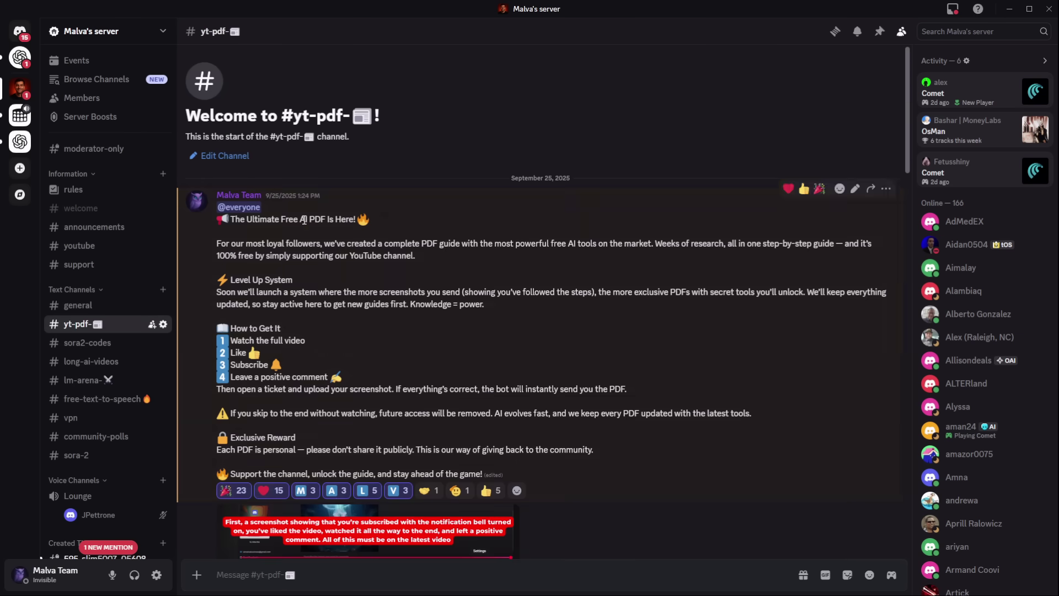
pyautogui.scroll(-15, 304, 221)
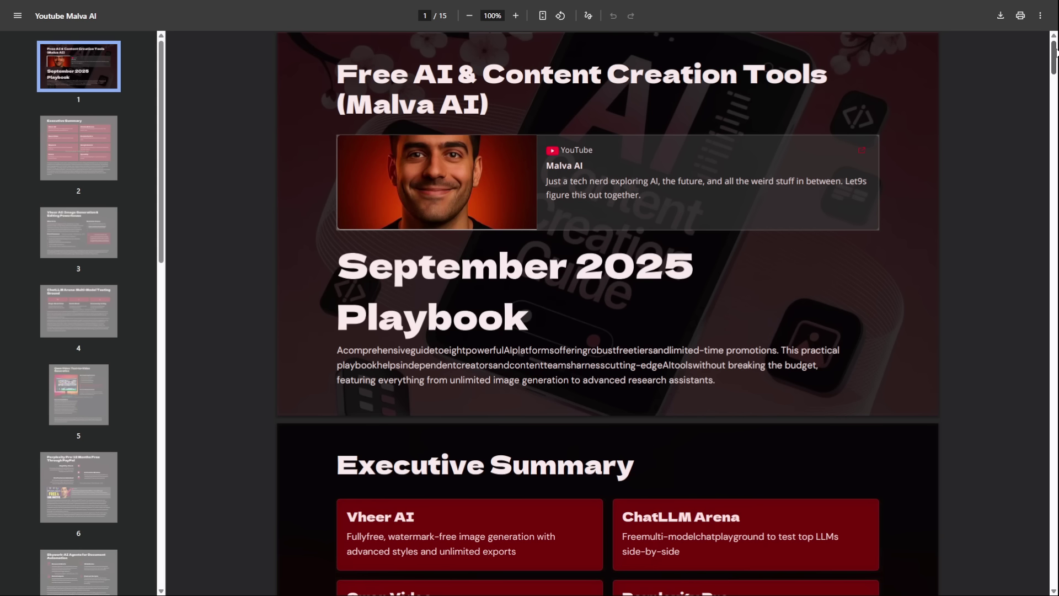
pyautogui.moveTo(1057, 52); pyautogui.dragTo(1057, 154)
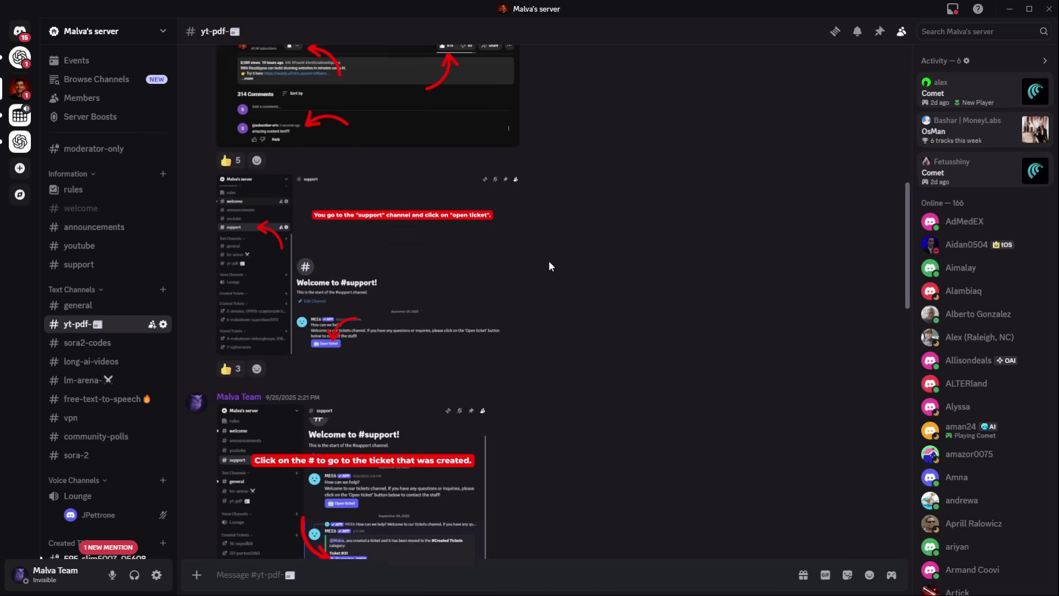
# Scroll through #yt-pdf and enlarge the subscription-proof screenshot for a closer look
pyautogui.scroll(5, 549, 266)
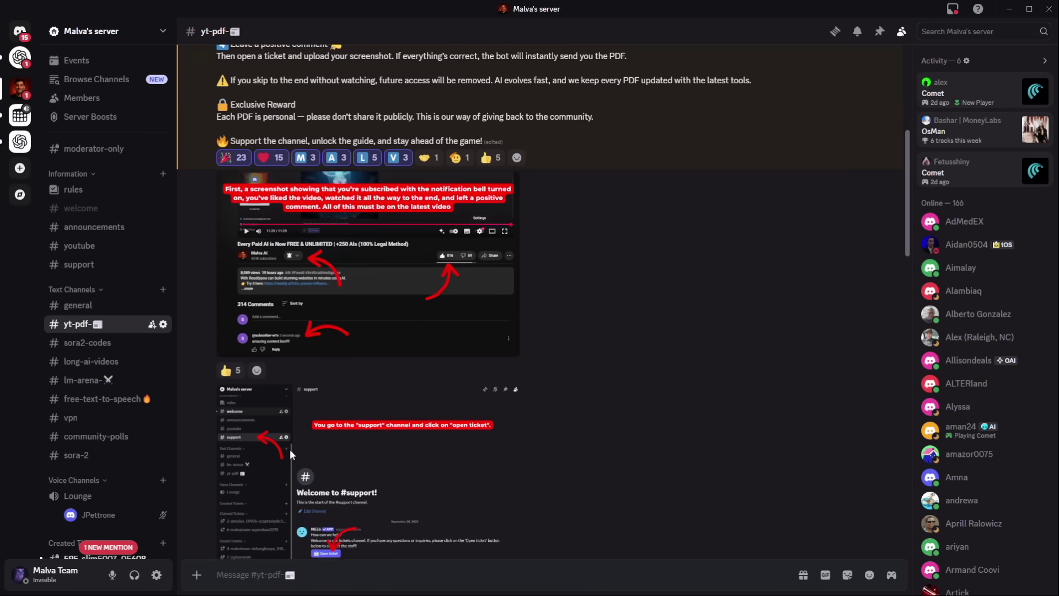
pyautogui.scroll(-9, 666, 329)
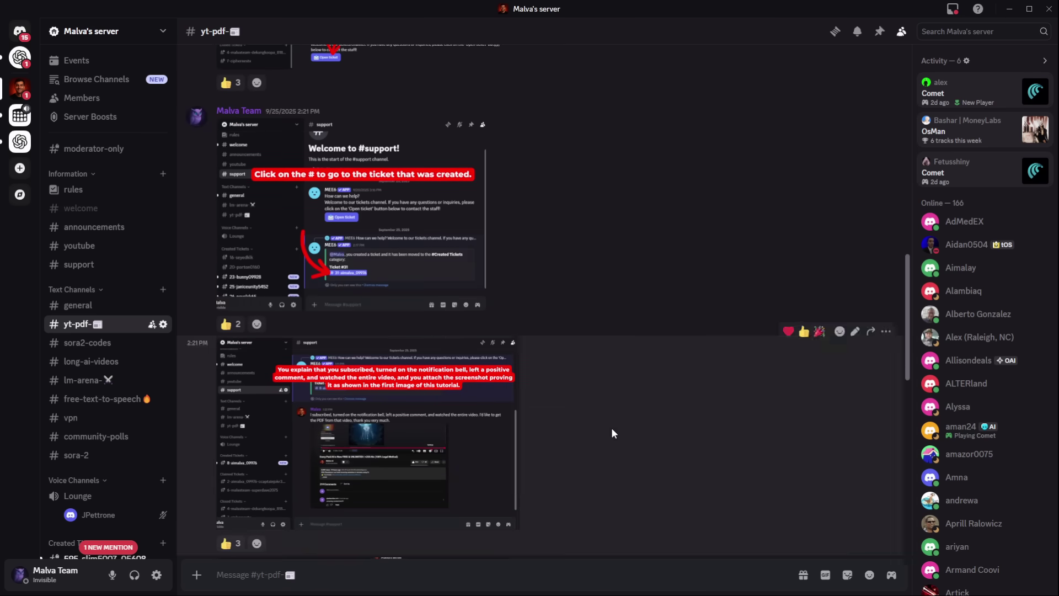
pyautogui.scroll(-7, 611, 425)
pyautogui.scroll(12, 610, 417)
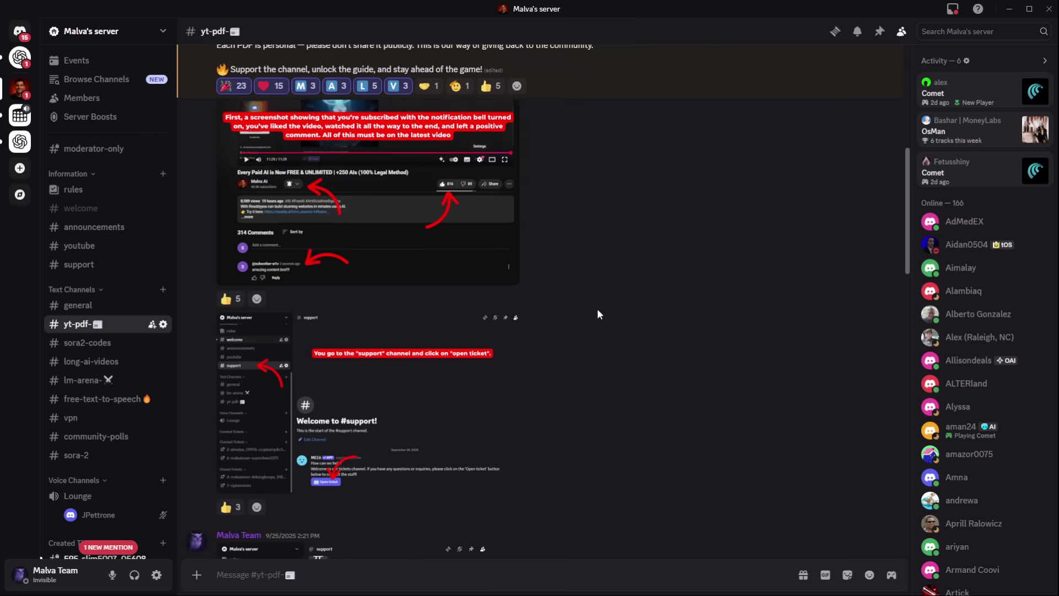
pyautogui.scroll(-14, 619, 312)
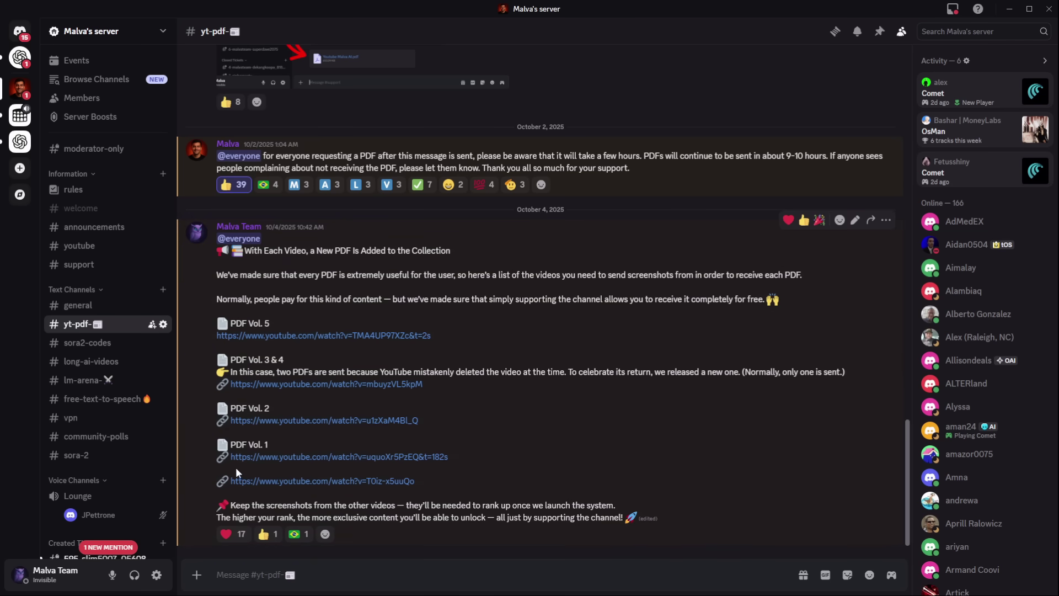
pyautogui.scroll(10, 262, 459)
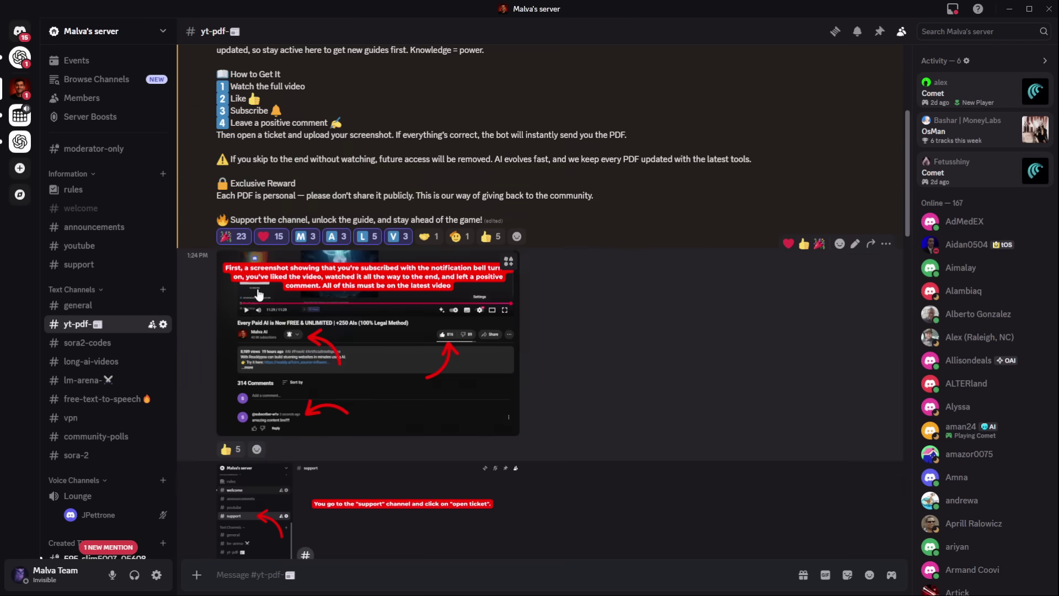
pyautogui.click(393, 329)
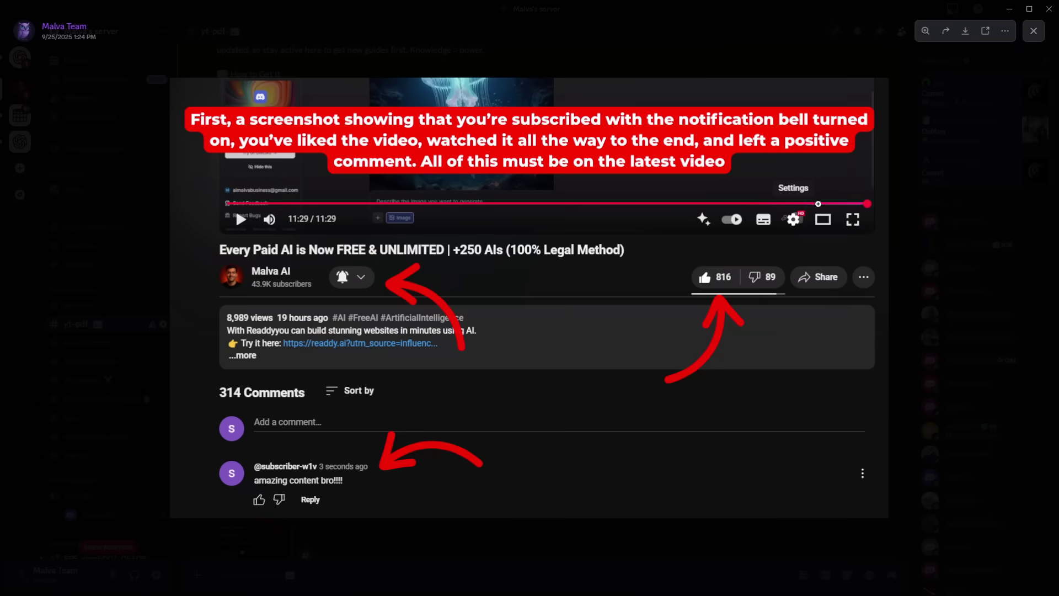
pyautogui.click(932, 211)
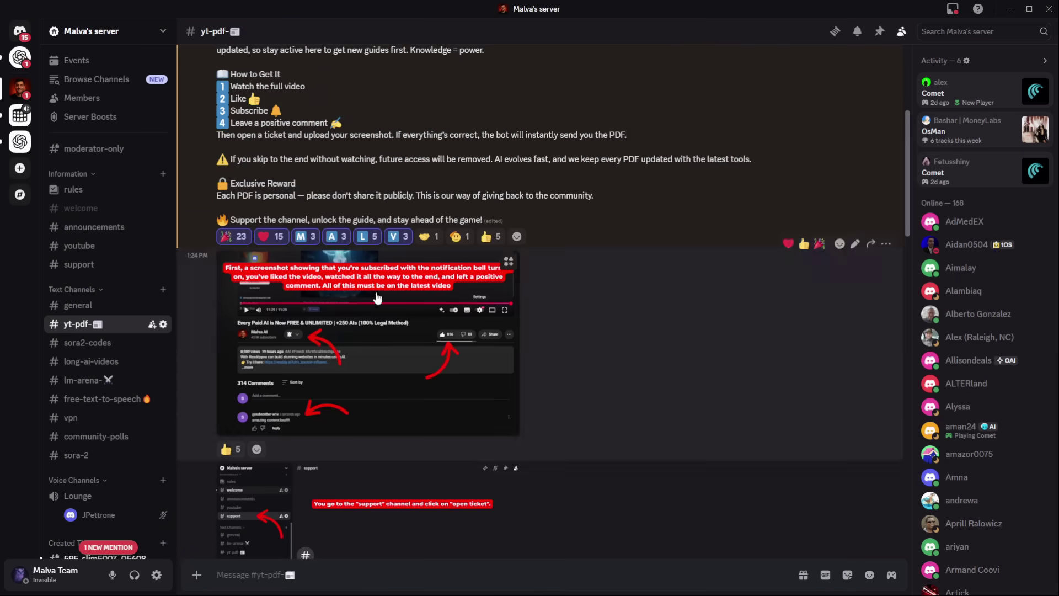
# Enlarge the support-channel, ticket-creation and final PDF-delivery tutorial screenshots in turn
pyautogui.scroll(-4, 402, 366)
pyautogui.click(285, 301)
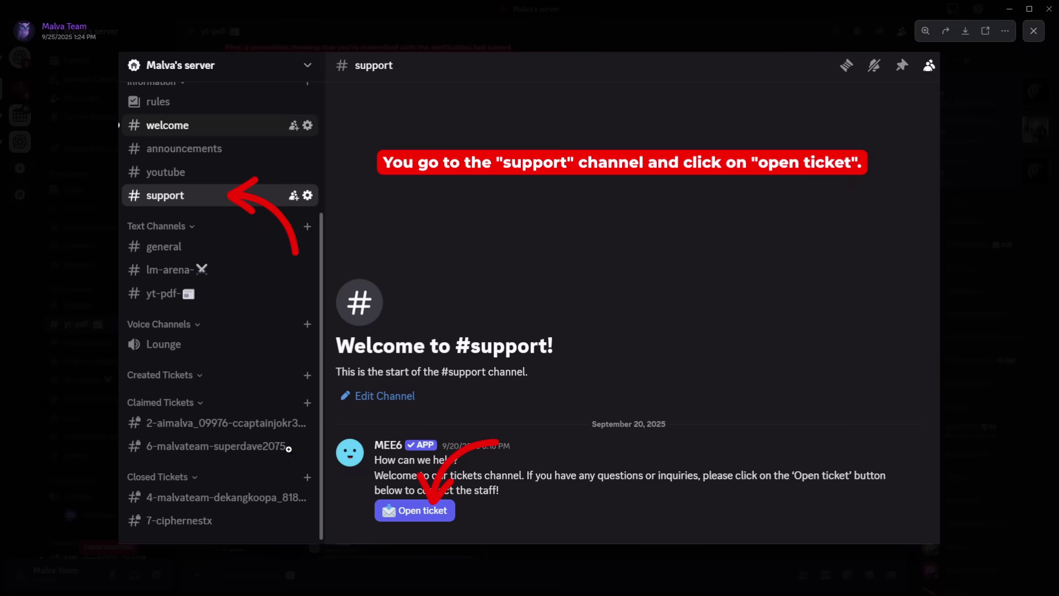
pyautogui.press('Escape')
pyautogui.scroll(-5, 489, 319)
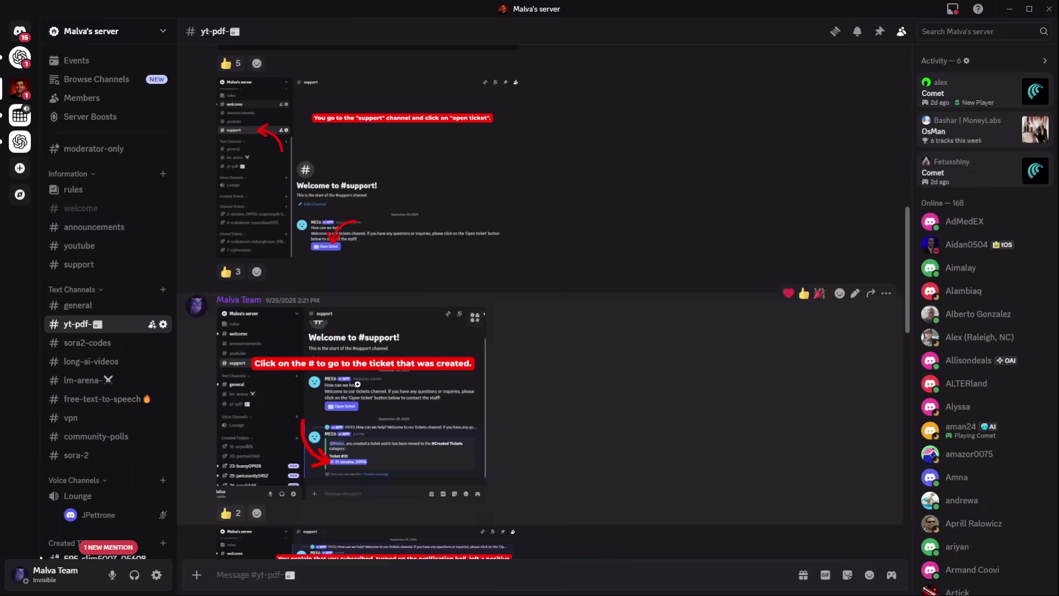
pyautogui.click(614, 353)
pyautogui.click(945, 315)
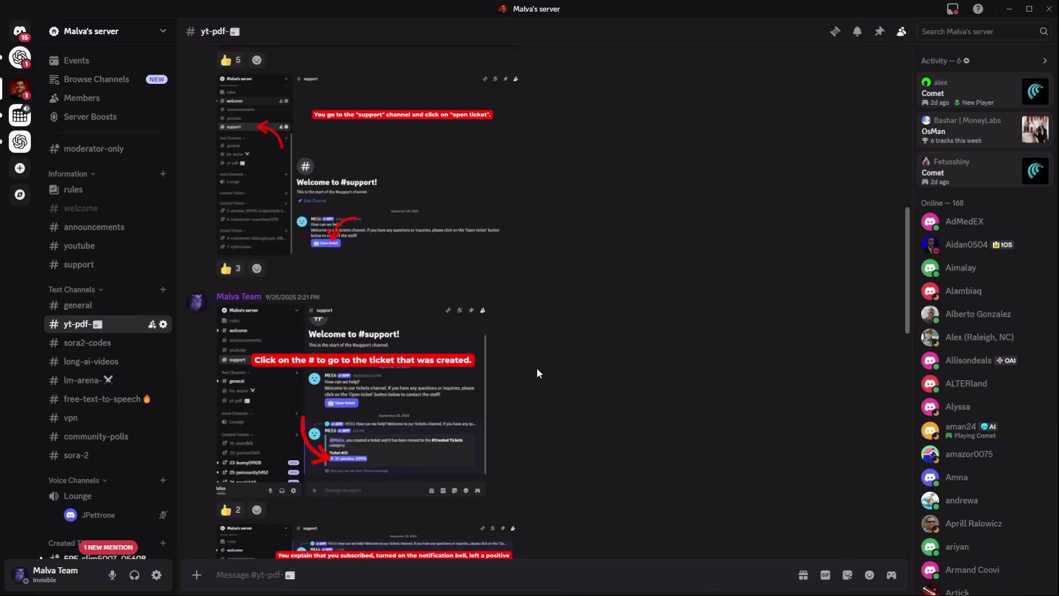
pyautogui.scroll(-8, 509, 389)
pyautogui.scroll(-4, 401, 364)
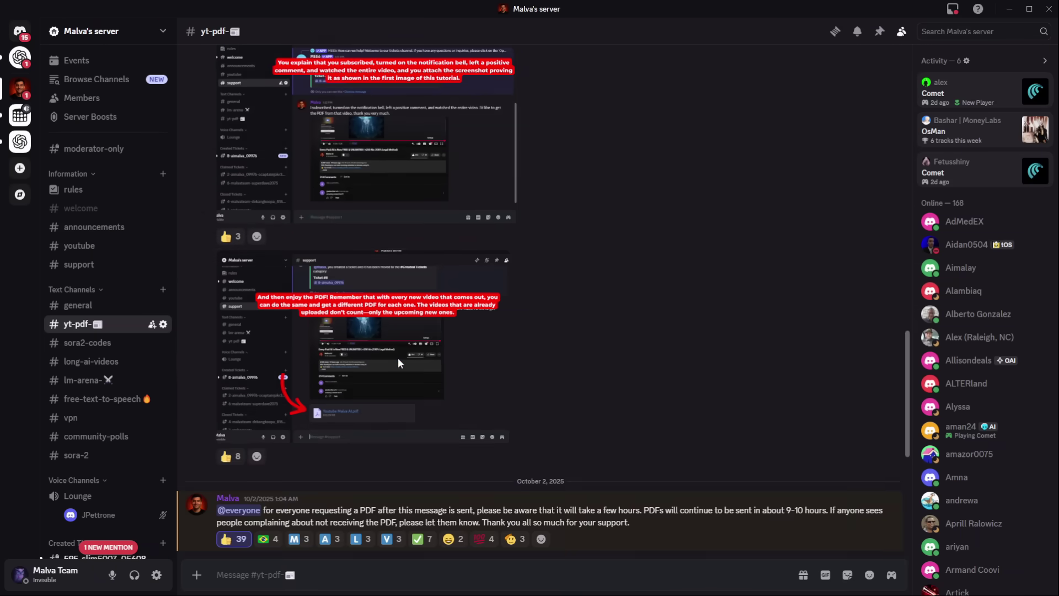
pyautogui.click(399, 357)
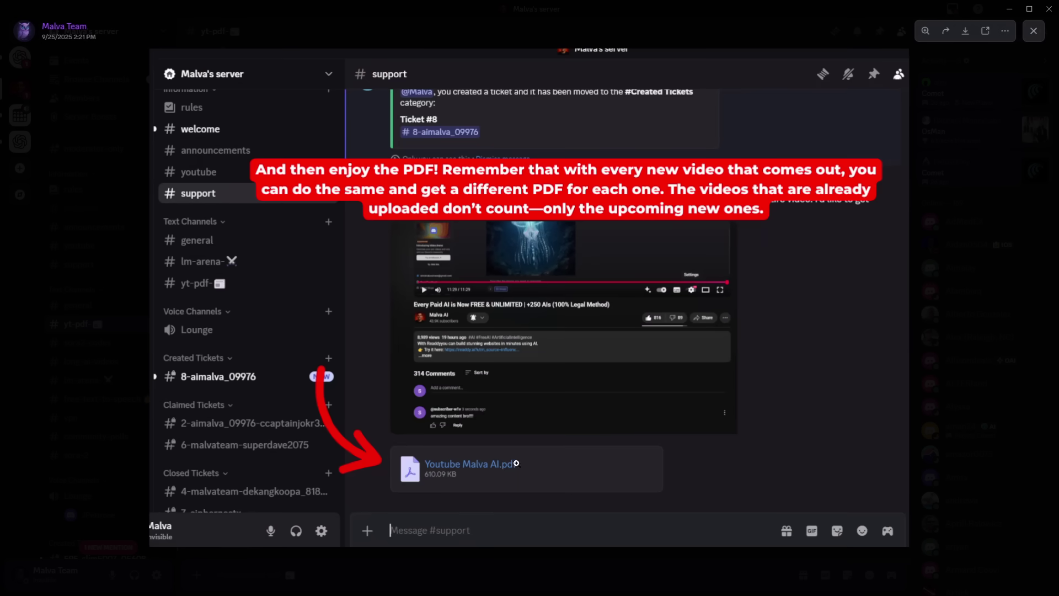
pyautogui.click(1045, 323)
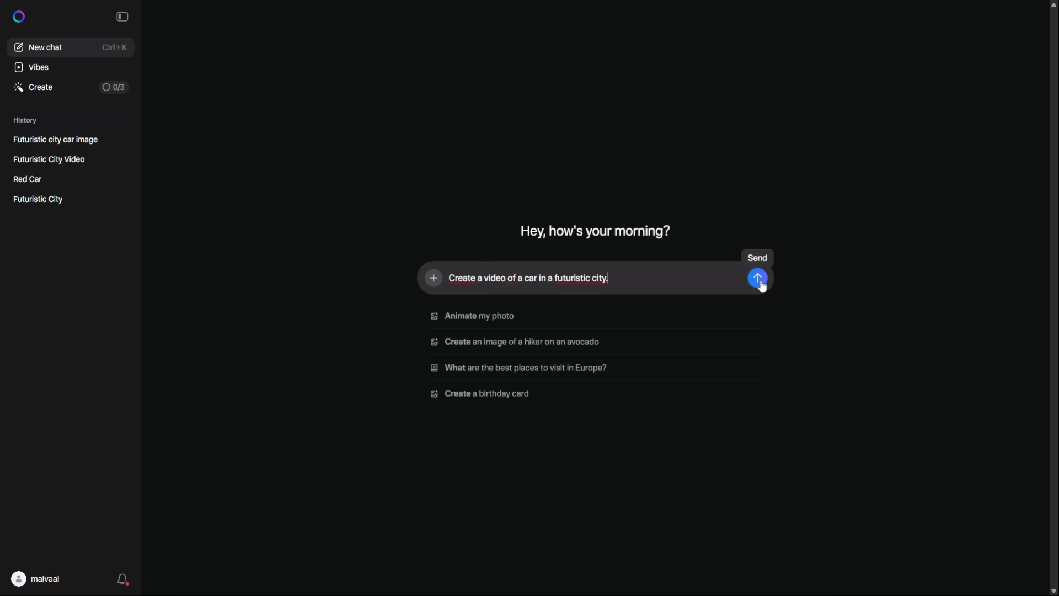
# Send 'Create a video of a car in a futuristic city.' and open the dark teal-fog car image
pyautogui.click(759, 279)
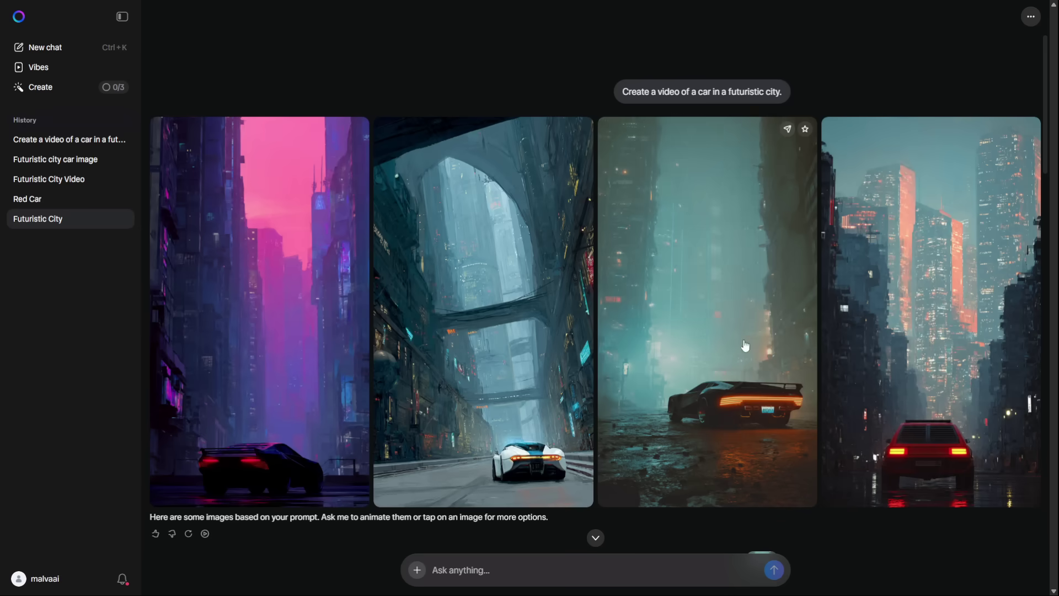
pyautogui.click(745, 346)
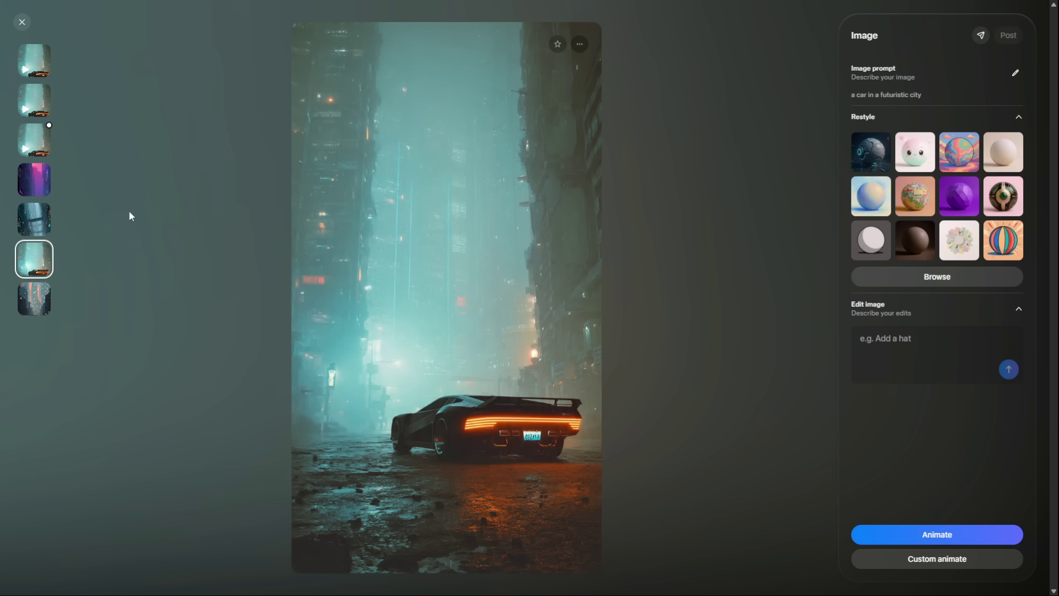
# Compare the white-car, pink-sky, red-car and dark-car city variants, ending on the dark-car teal image
pyautogui.click(28, 231)
pyautogui.click(38, 190)
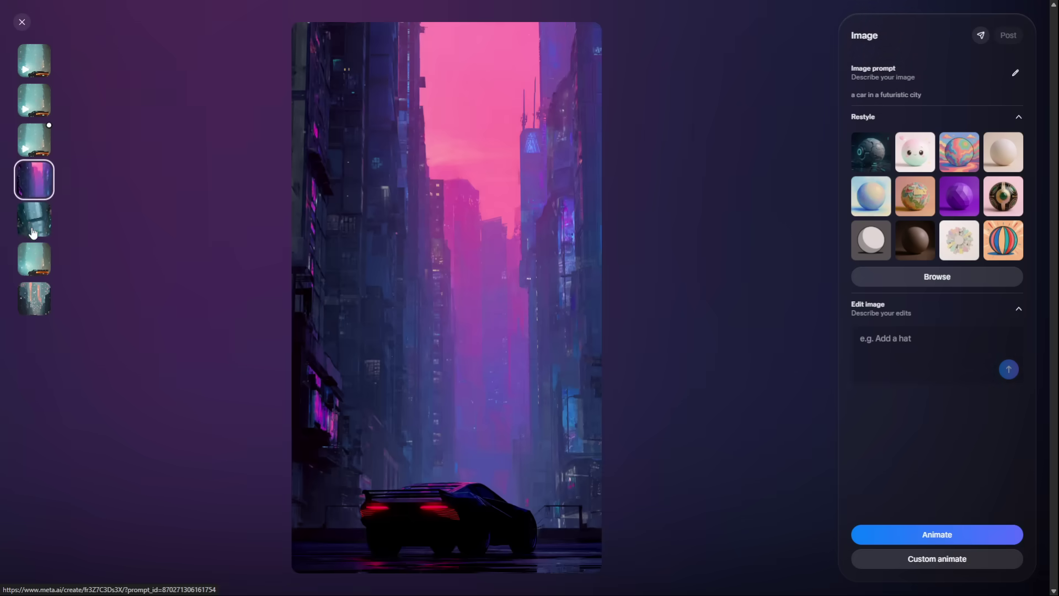
pyautogui.click(35, 301)
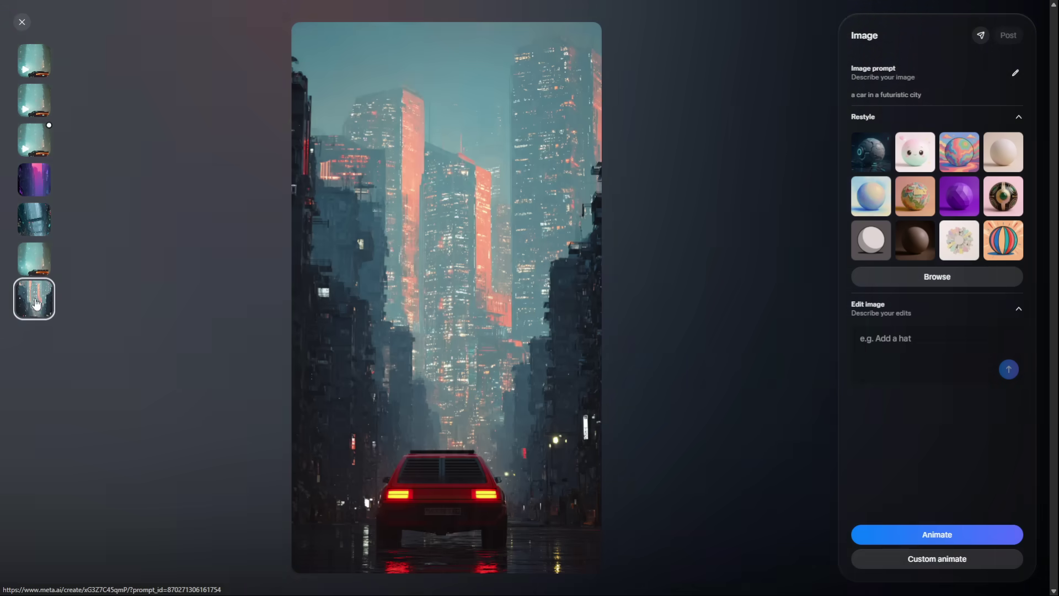
pyautogui.click(40, 232)
pyautogui.click(34, 258)
pyautogui.click(35, 221)
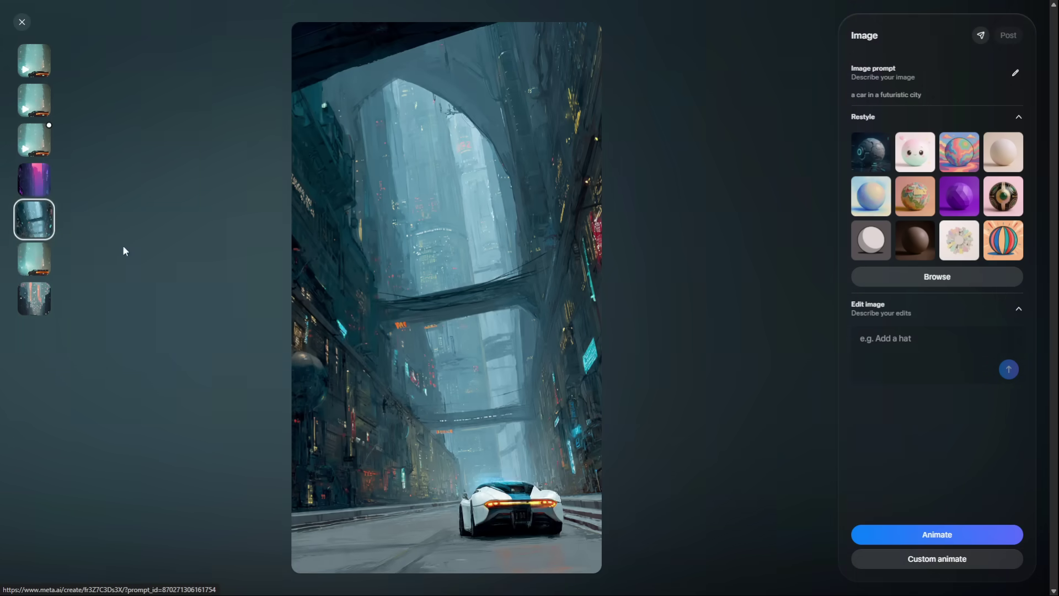
pyautogui.click(37, 274)
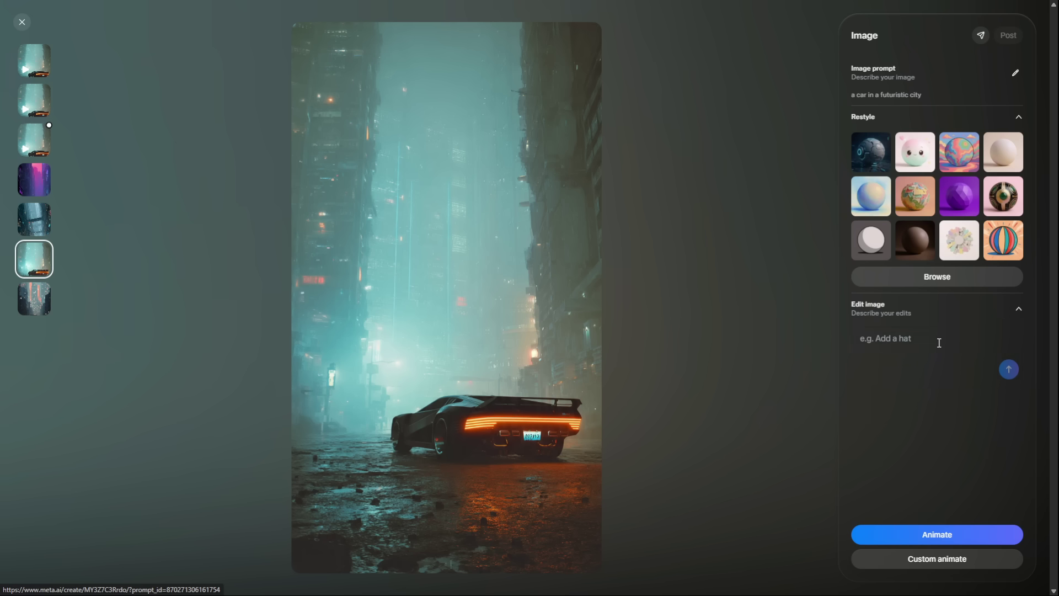
# Look over the full set of Restyle styles and close it without applying one
pyautogui.click(975, 286)
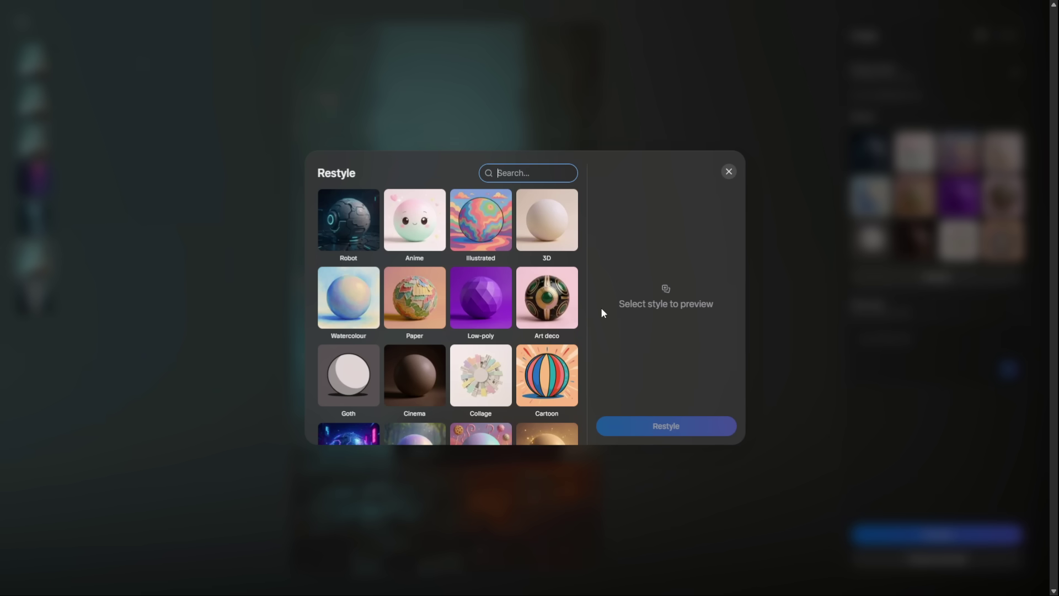
pyautogui.scroll(-3, 602, 313)
pyautogui.click(729, 172)
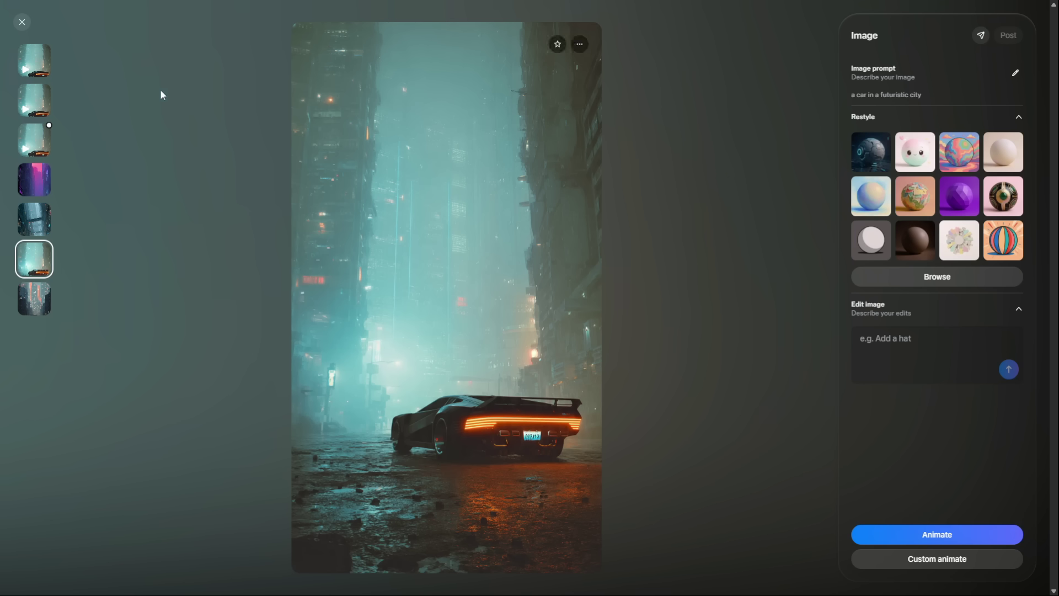
# Open the animated dark-car clip from the chat and extend it into a longer video
pyautogui.click(20, 29)
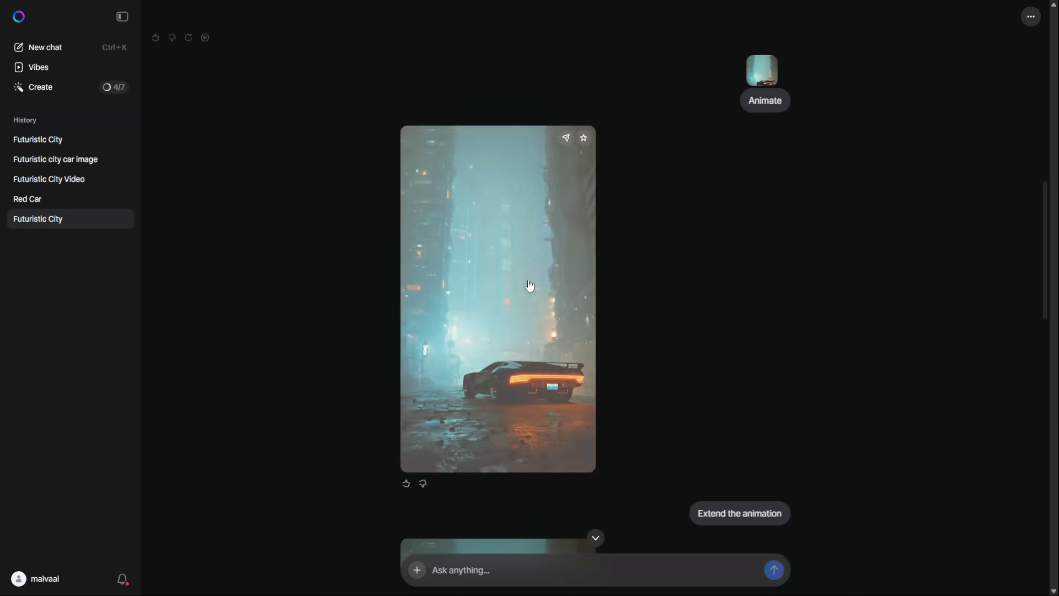
pyautogui.click(525, 286)
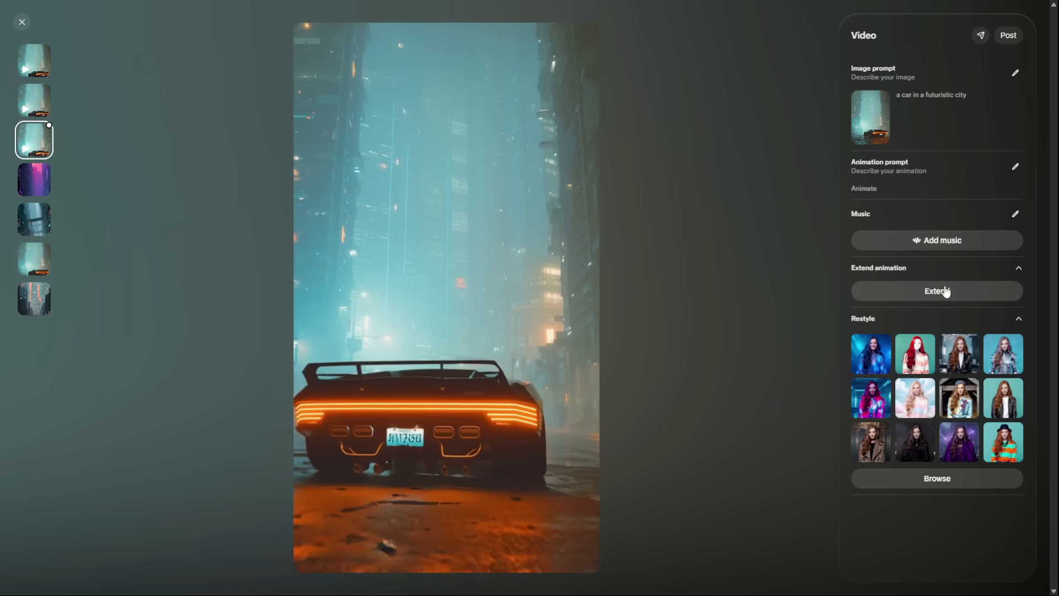
pyautogui.click(924, 287)
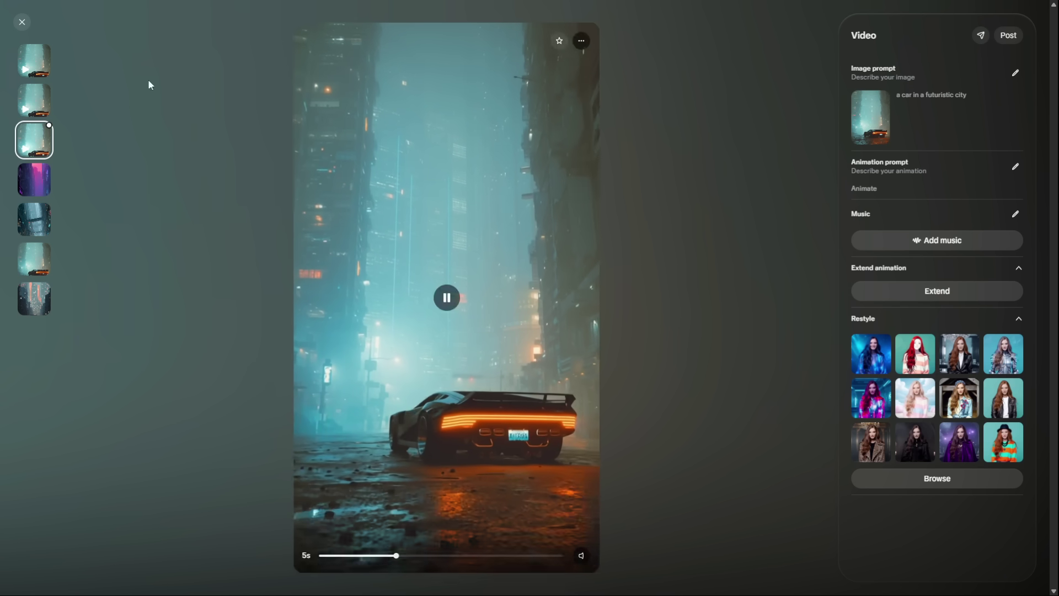
pyautogui.click(23, 22)
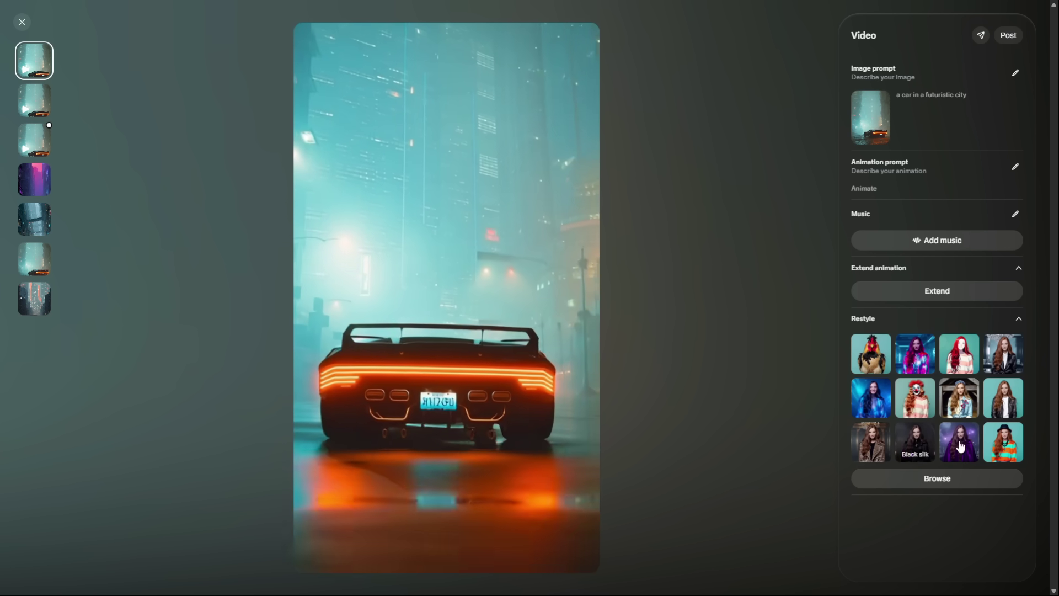
# Download the extended dark-car video from the share menu without adding any music
pyautogui.click(944, 243)
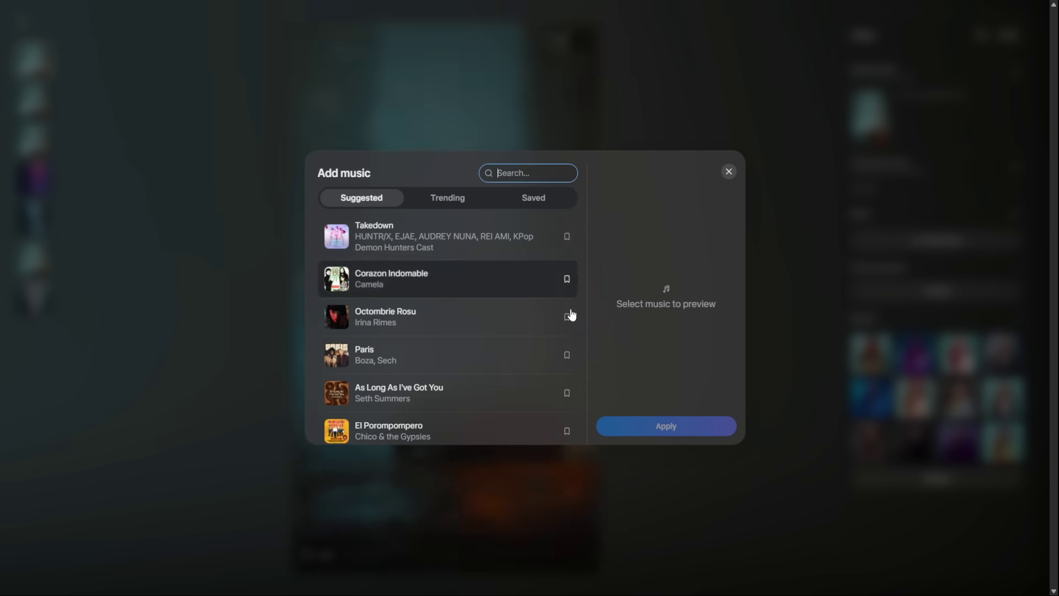
pyautogui.click(729, 171)
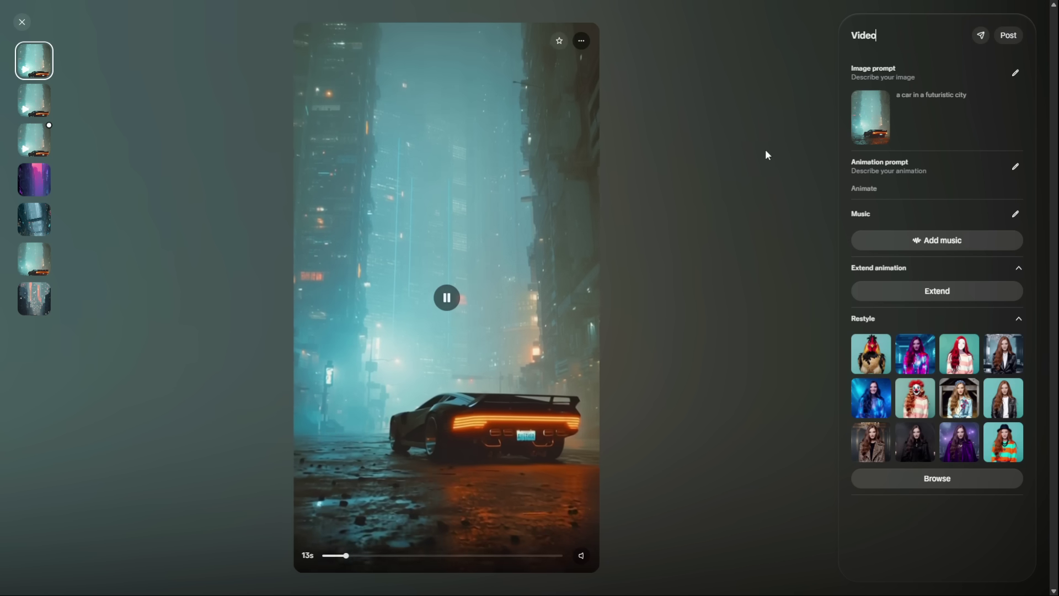
pyautogui.click(981, 36)
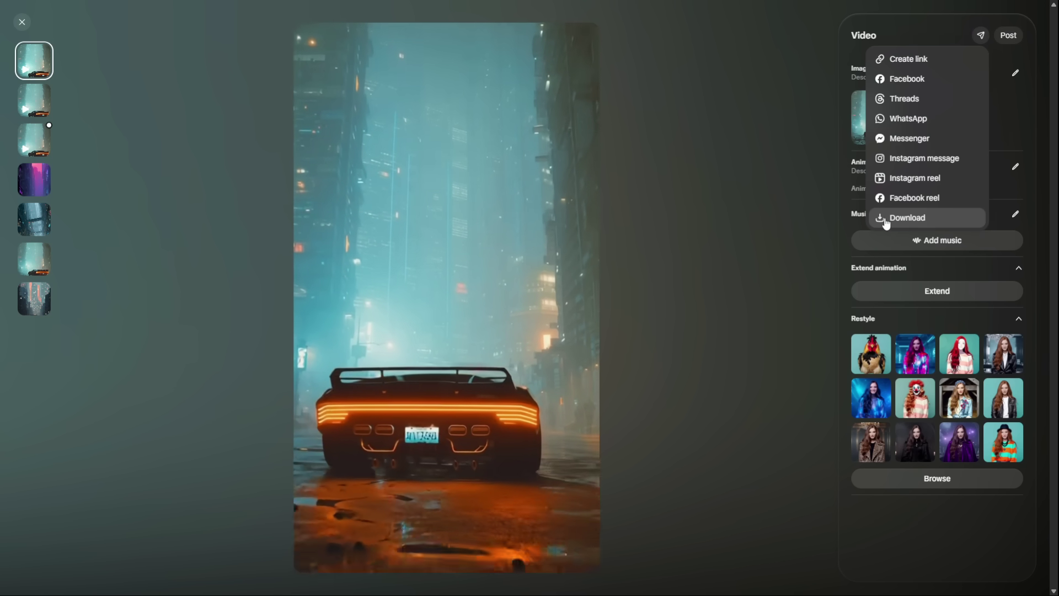
pyautogui.click(905, 219)
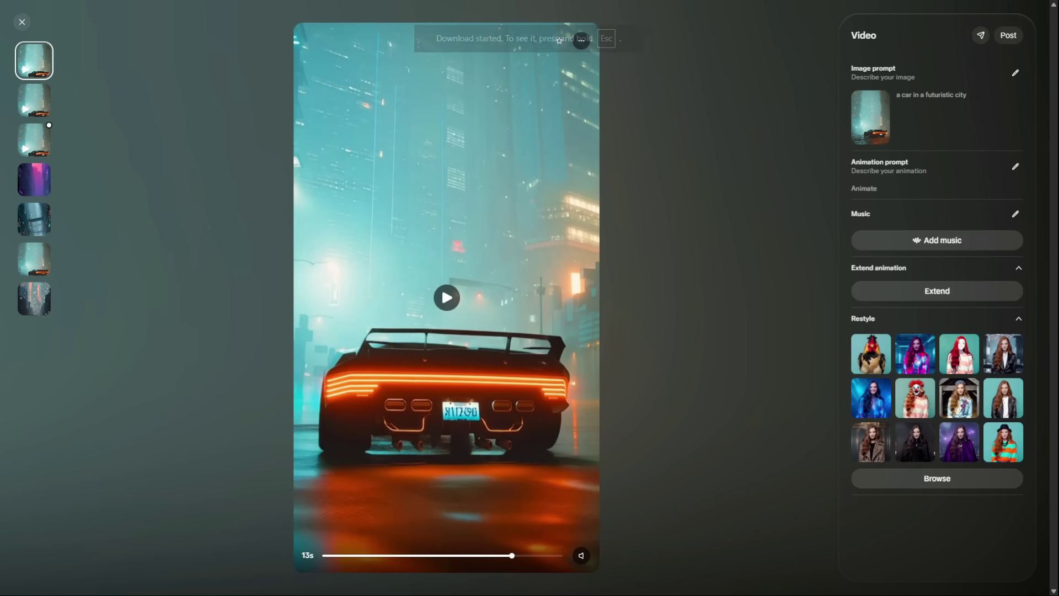
# Resubmit the futuristic-city car prompt from the gallery and open the white car in neon rain
pyautogui.press('Escape')
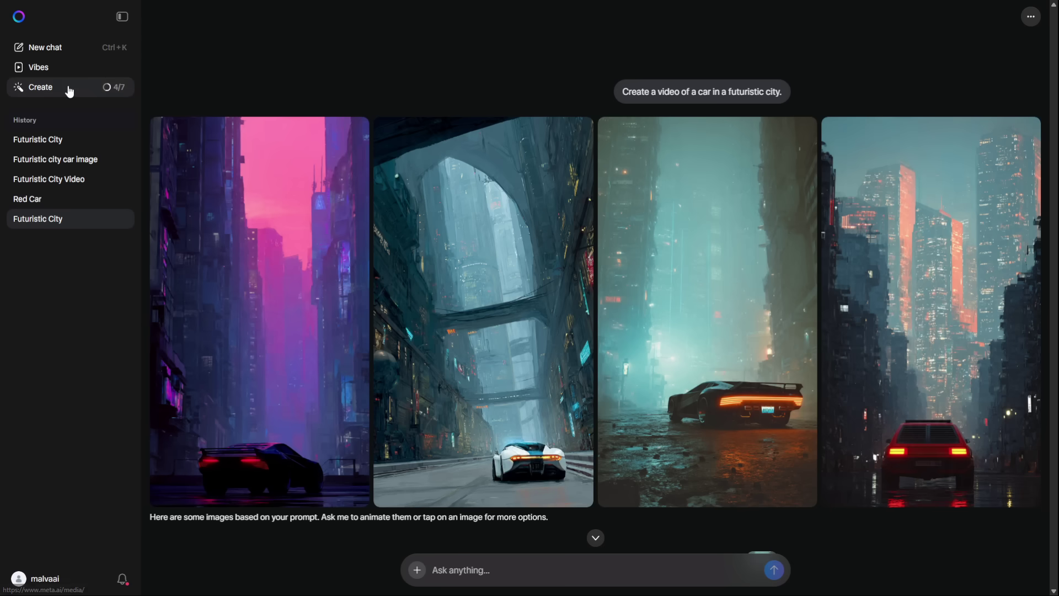
pyautogui.click(69, 89)
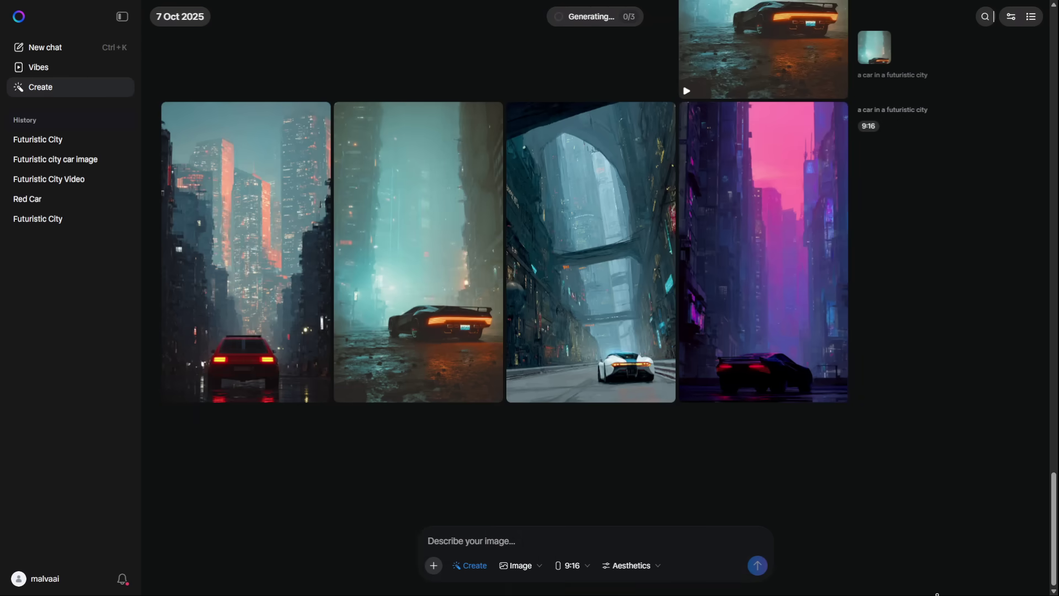
pyautogui.click(572, 565)
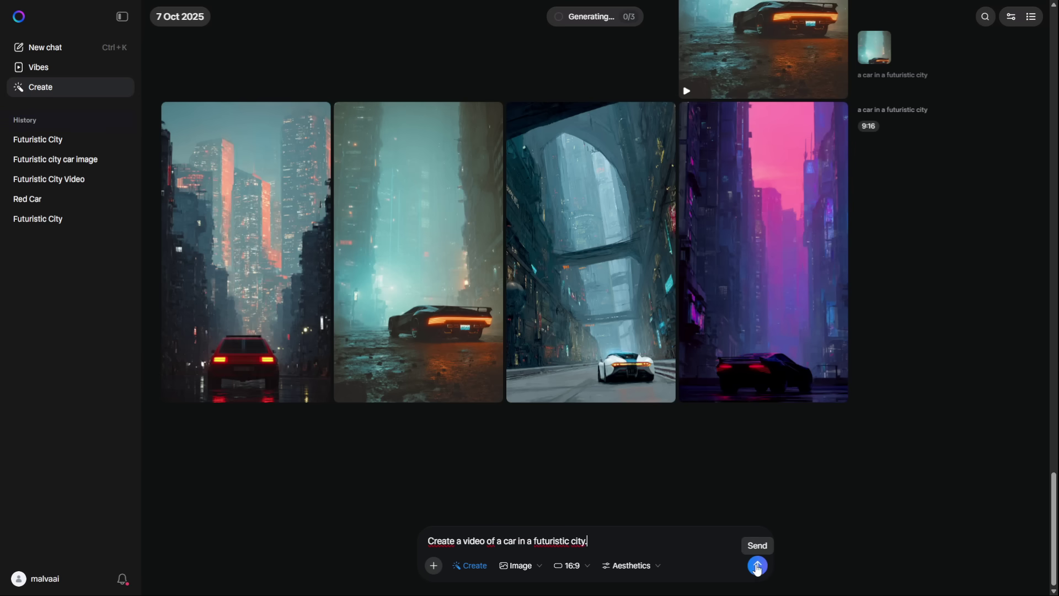
pyautogui.press('Return')
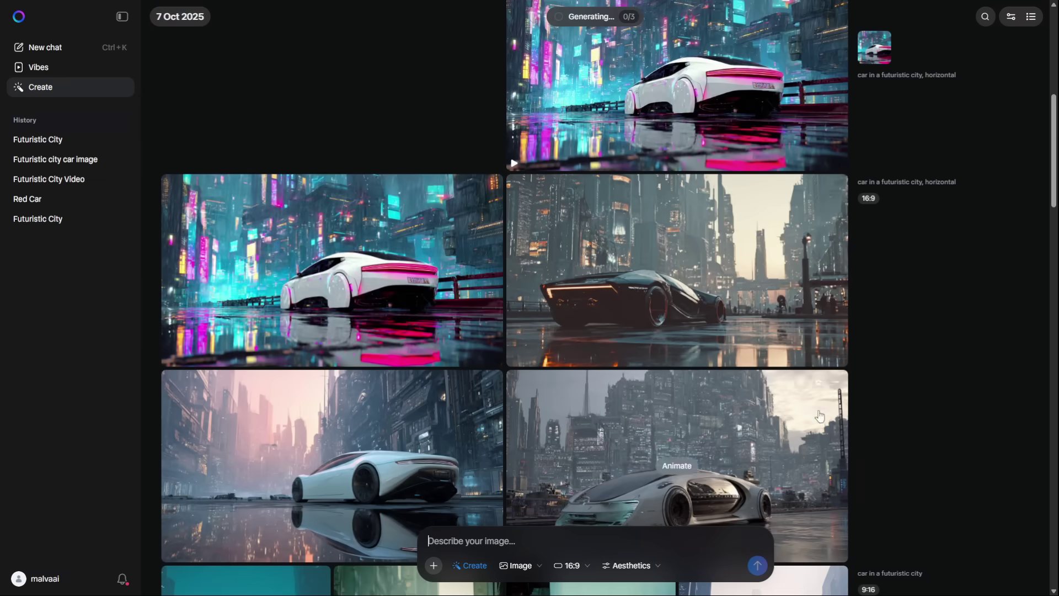
pyautogui.scroll(-2, 414, 331)
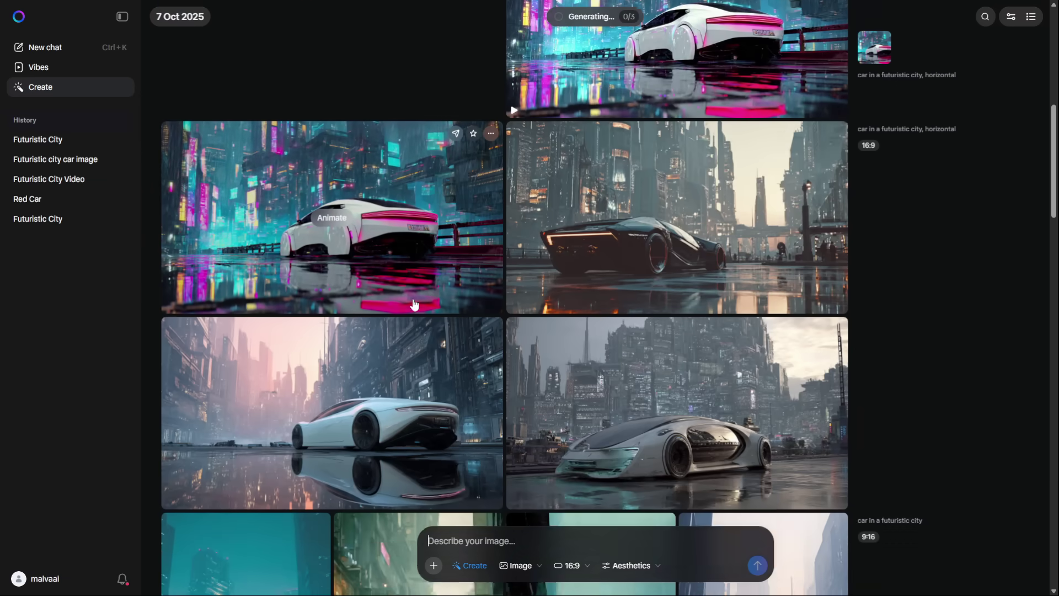
pyautogui.click(419, 246)
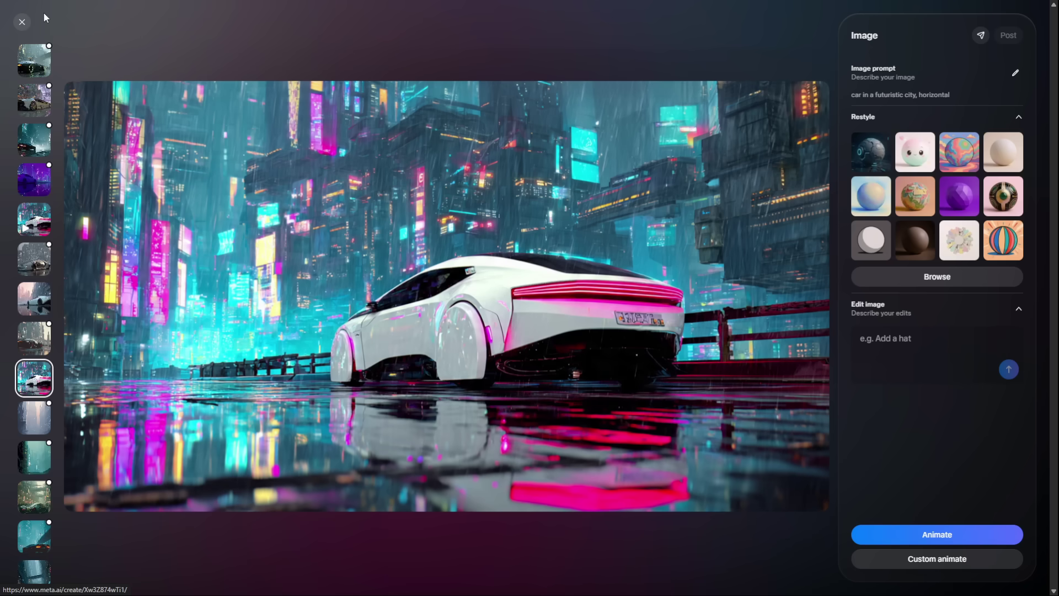
# Watch the white car's animation and view the purple, teal, neon and green-wheeled car images
pyautogui.click(22, 22)
pyautogui.click(633, 227)
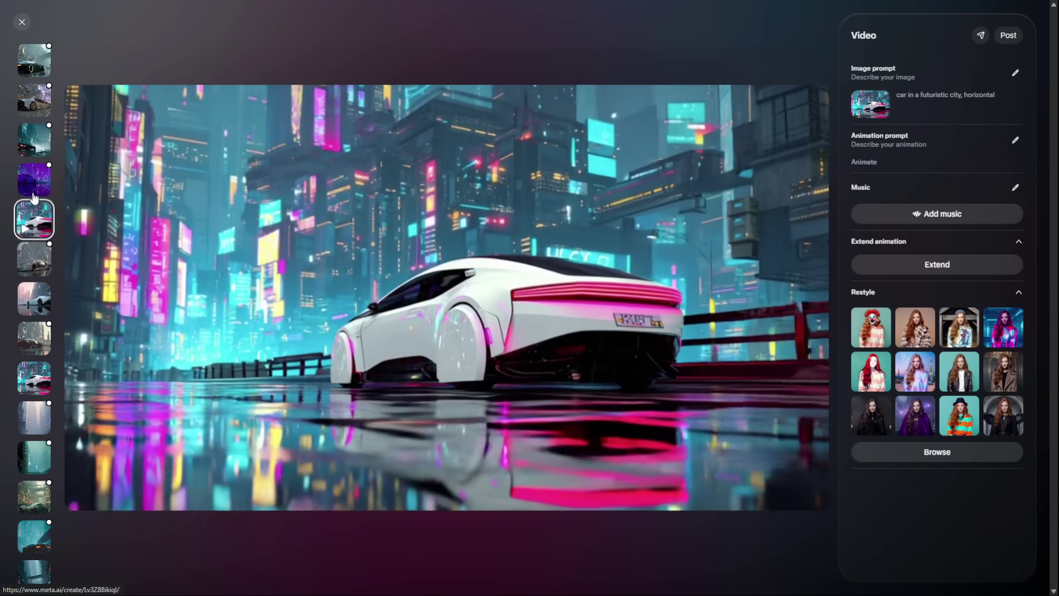
pyautogui.click(33, 188)
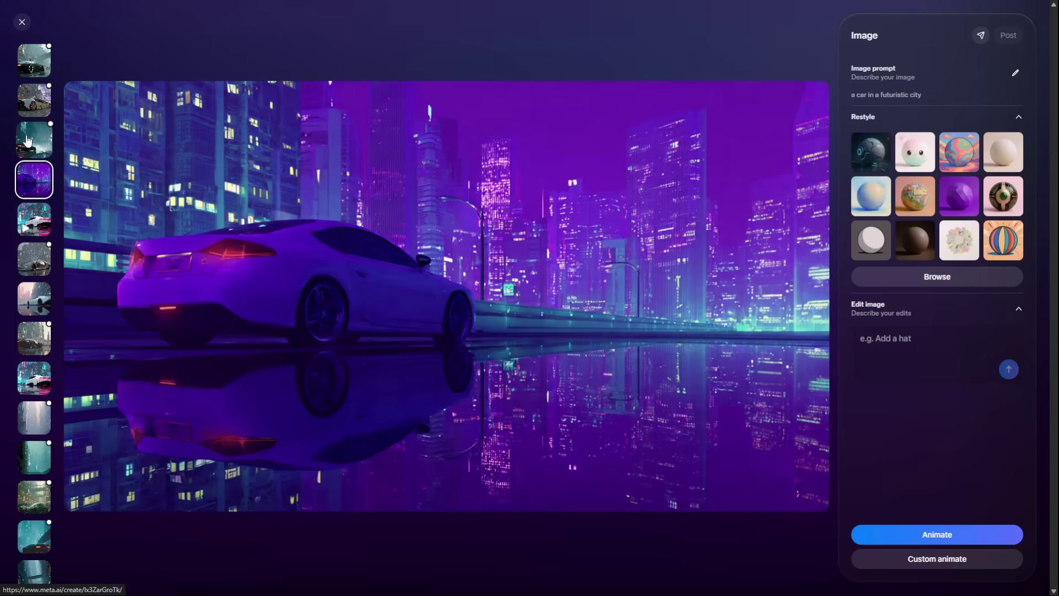
pyautogui.click(28, 141)
pyautogui.click(34, 105)
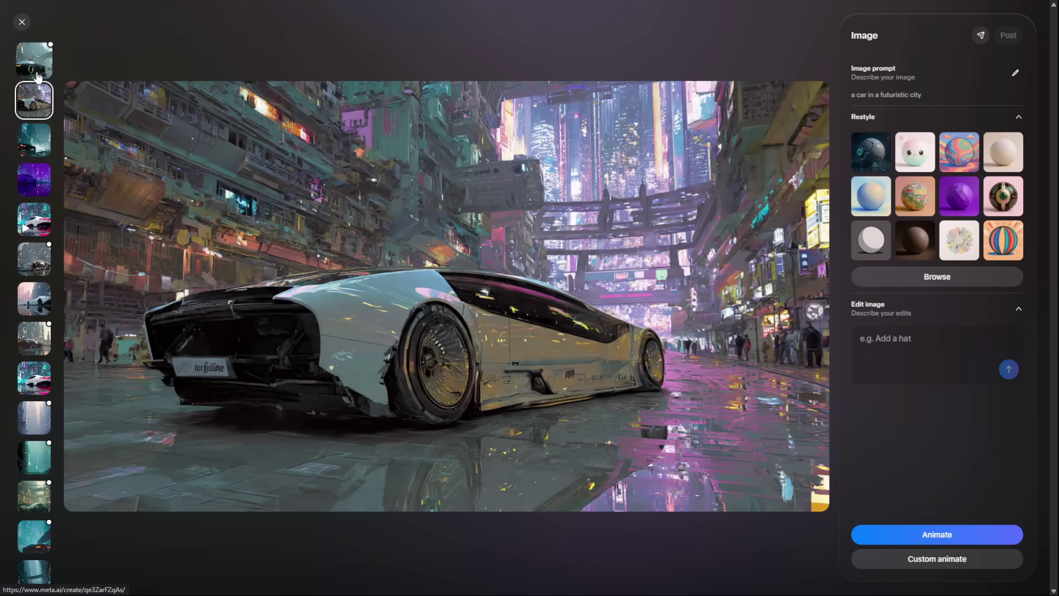
pyautogui.click(37, 76)
pyautogui.click(22, 23)
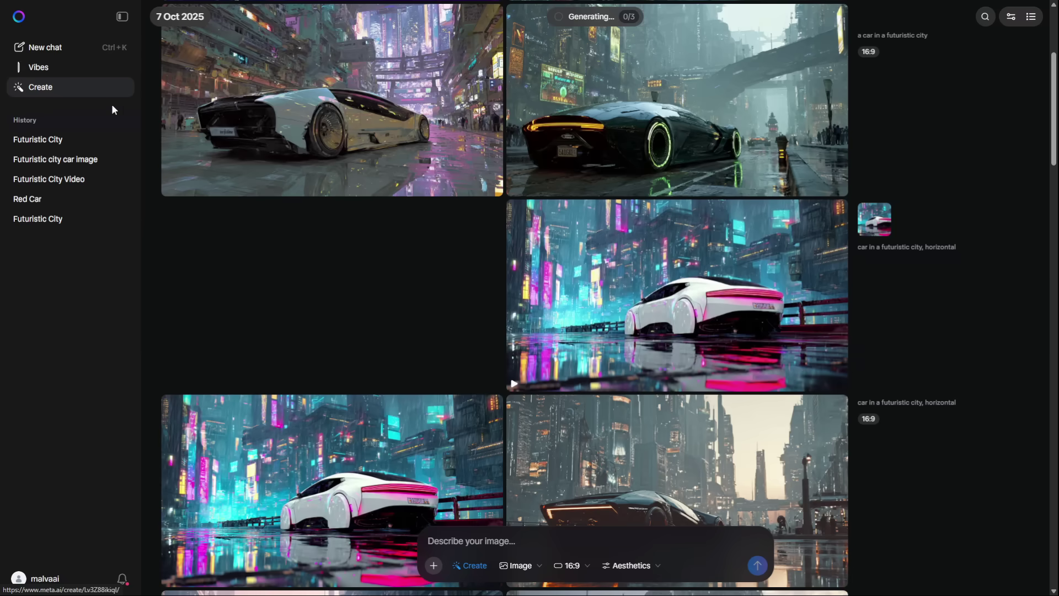
# Start a new chat, send the mecha robot at sunset prompt, and open the robot images
pyautogui.click(75, 51)
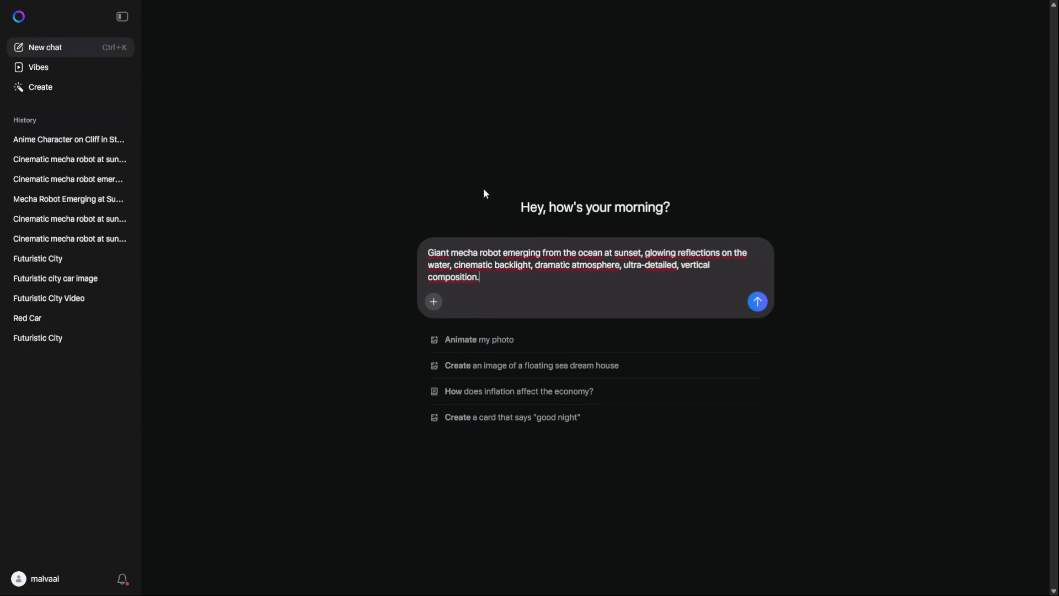
pyautogui.click(758, 302)
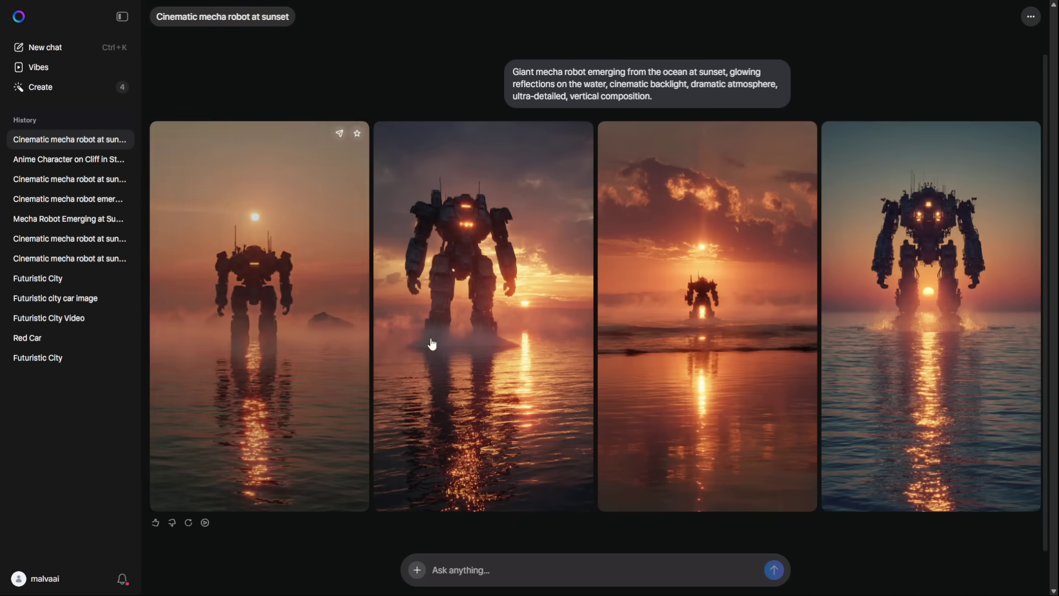
pyautogui.click(449, 355)
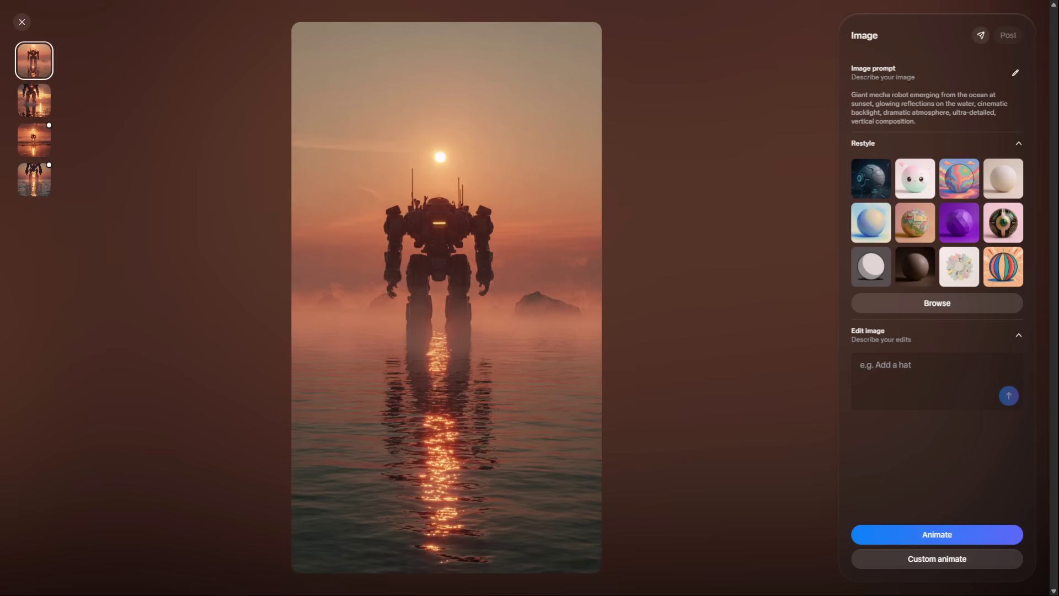
# Animate the second robot image into a video and play it full screen
pyautogui.press('Down')
pyautogui.click(927, 544)
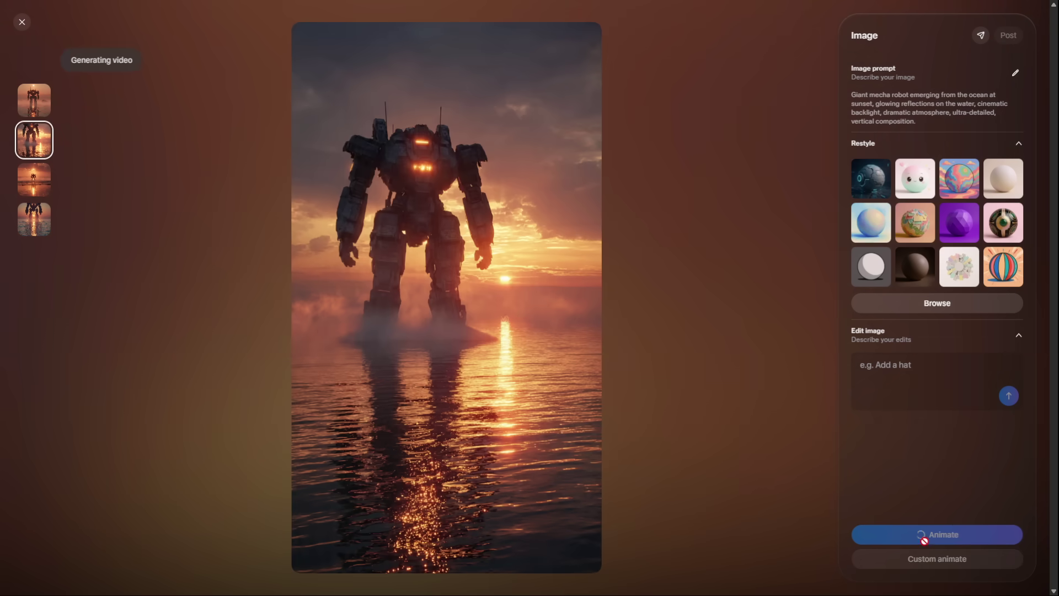
pyautogui.click(29, 29)
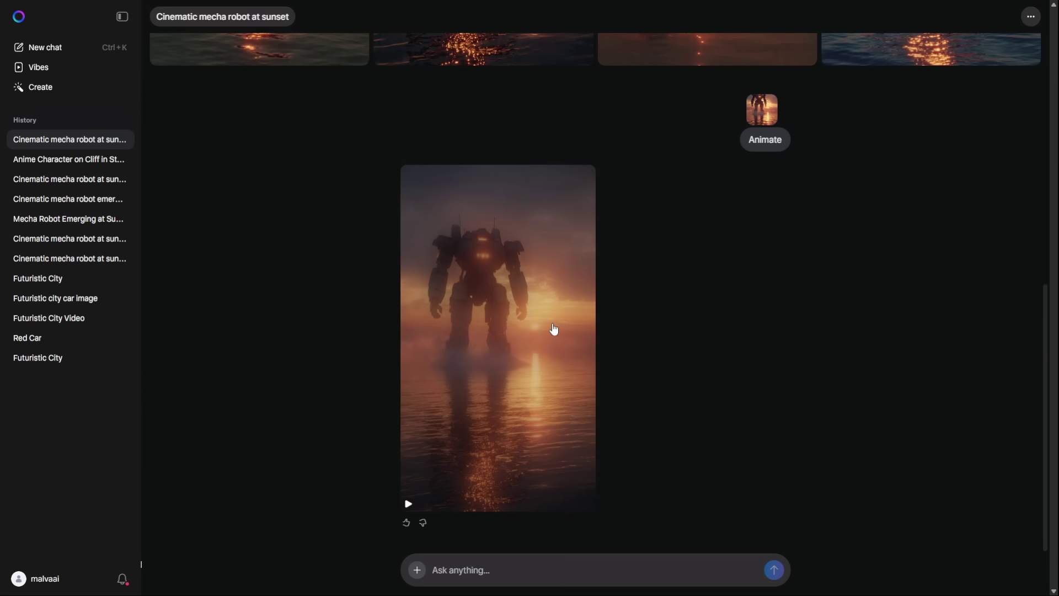
pyautogui.click(557, 298)
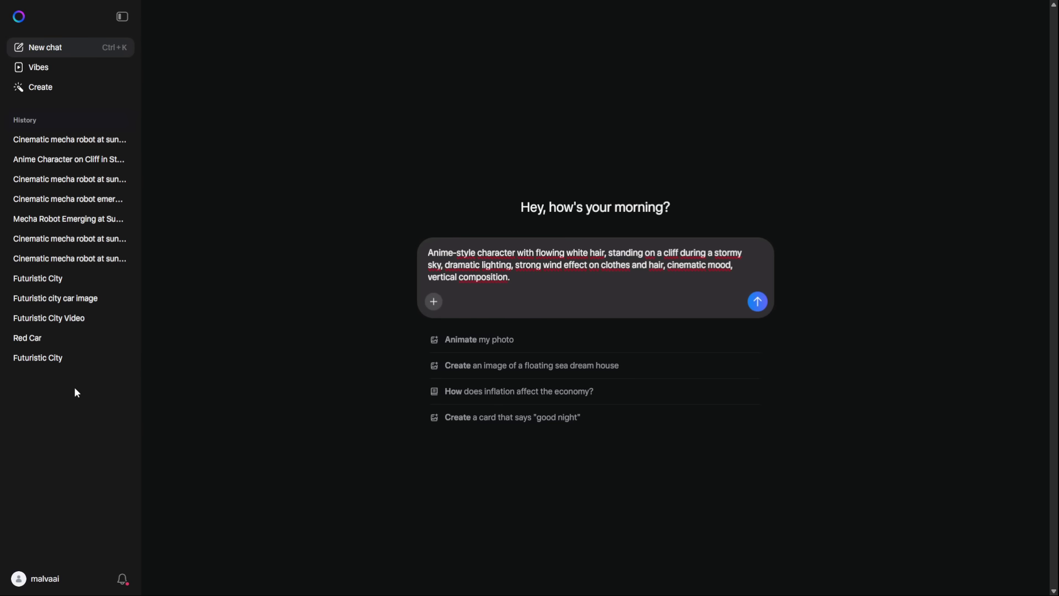
# Send the stormy-cliff anime prompt and custom-animate the fourth image with wind blowing hair and clothes
pyautogui.press('Return')
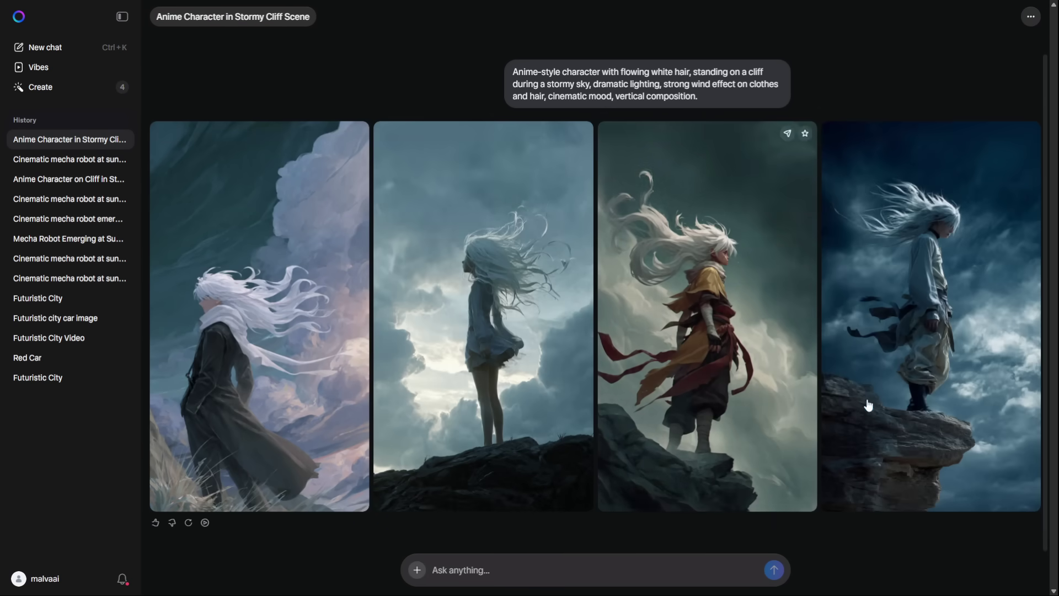
pyautogui.click(891, 360)
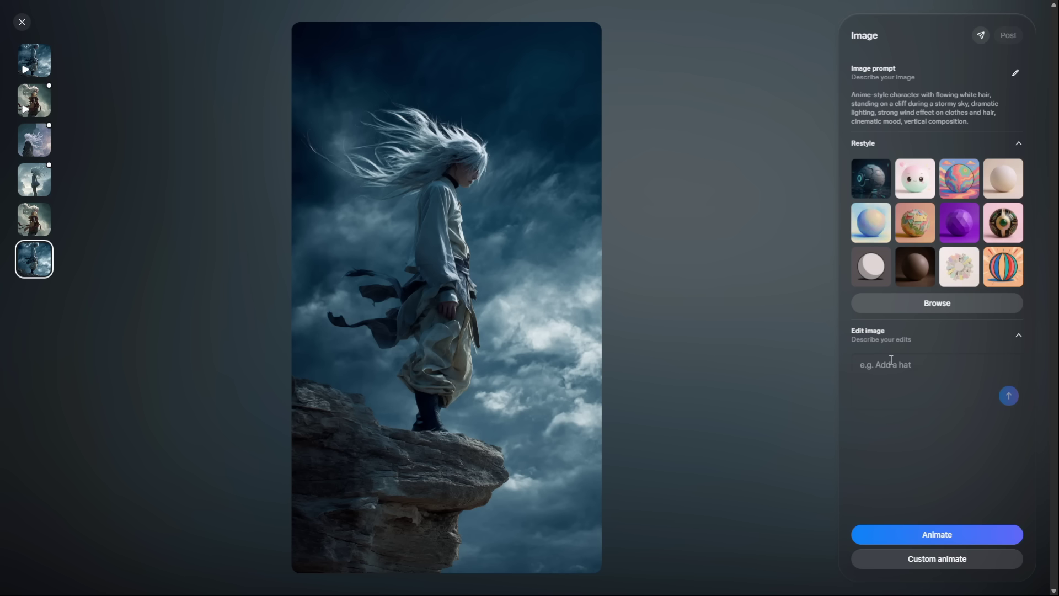
pyautogui.click(918, 560)
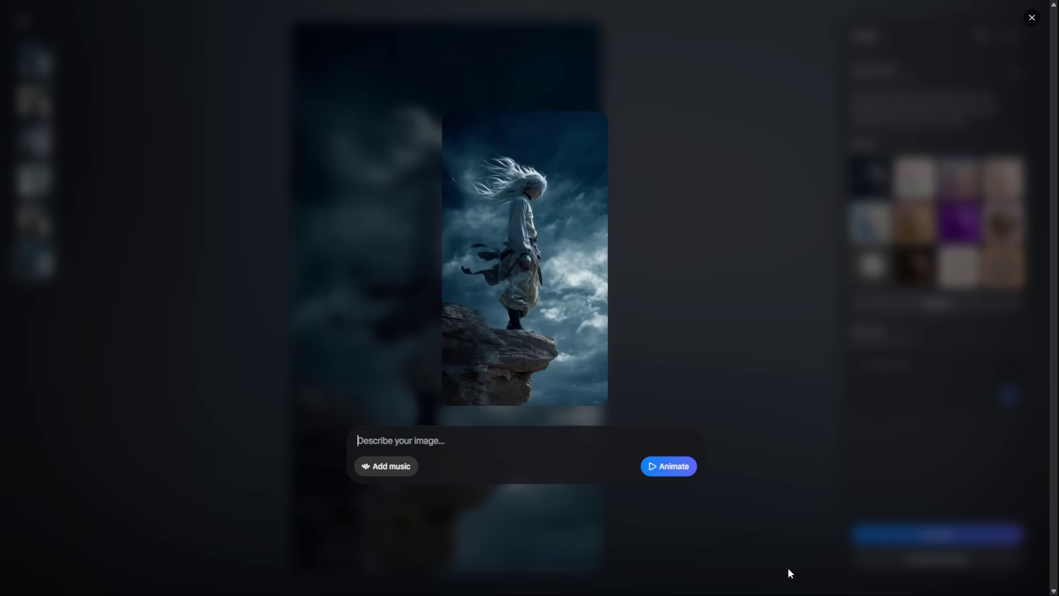
pyautogui.click(647, 471)
pyautogui.click(113, 58)
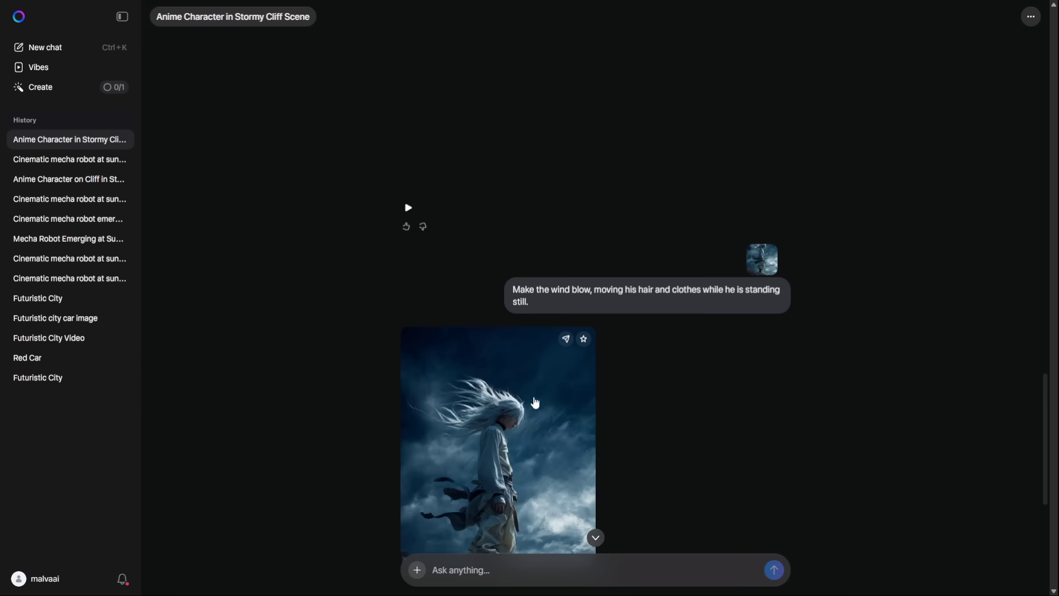
pyautogui.scroll(-1, 560, 359)
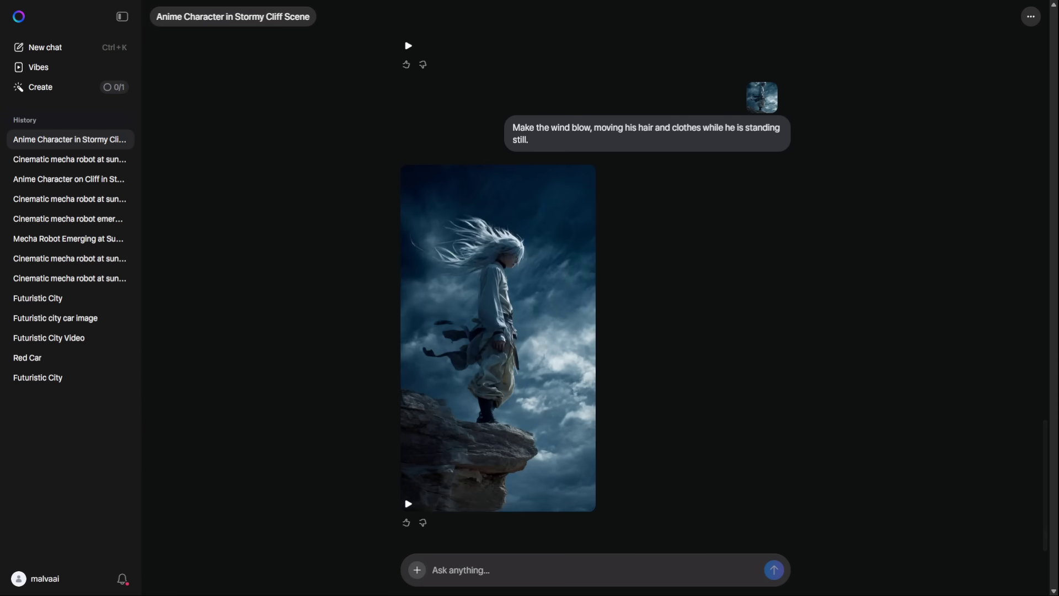
pyautogui.click(34, 87)
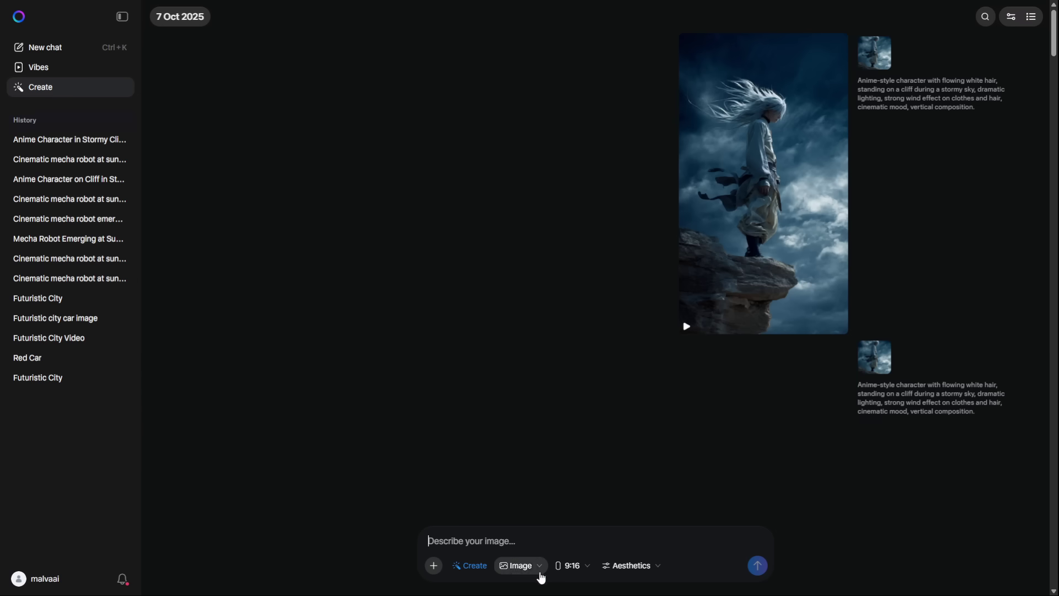
# Generate the cyberpunk skyline images, view the rainy city shot, then check its finished video
pyautogui.click(574, 568)
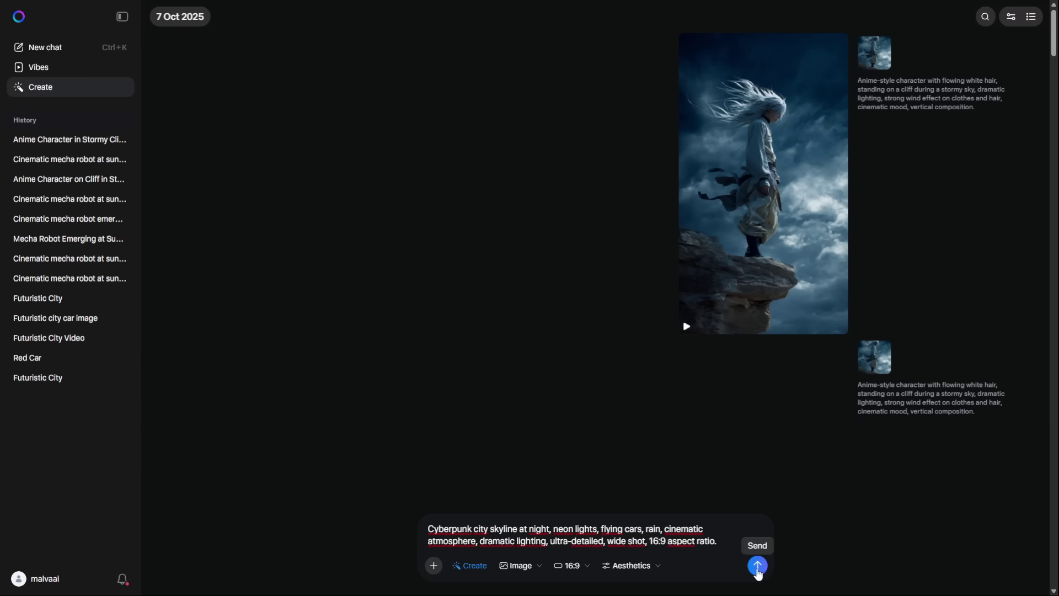
pyautogui.click(758, 567)
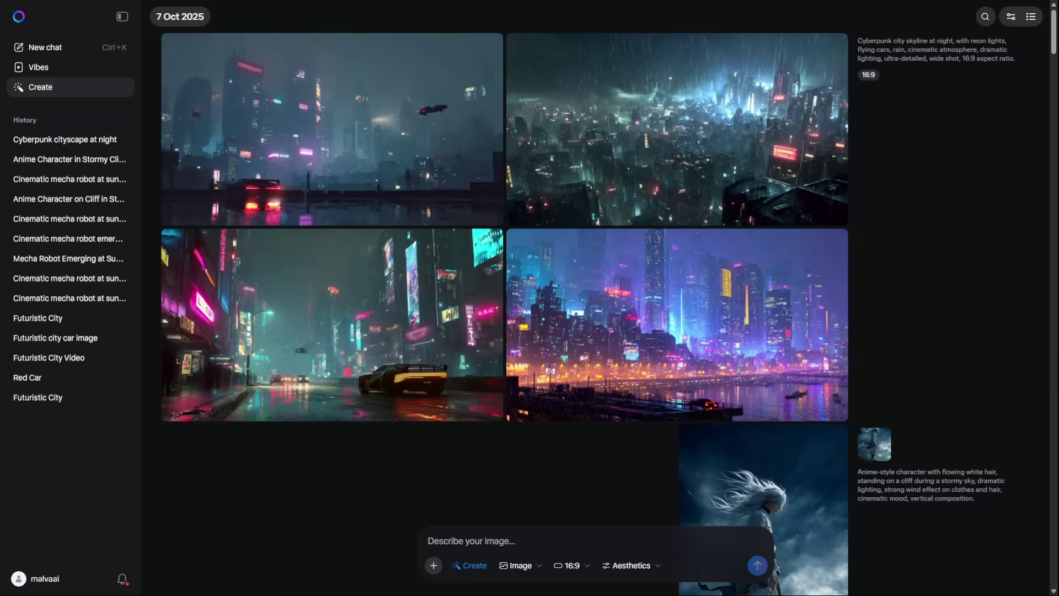
pyautogui.click(331, 129)
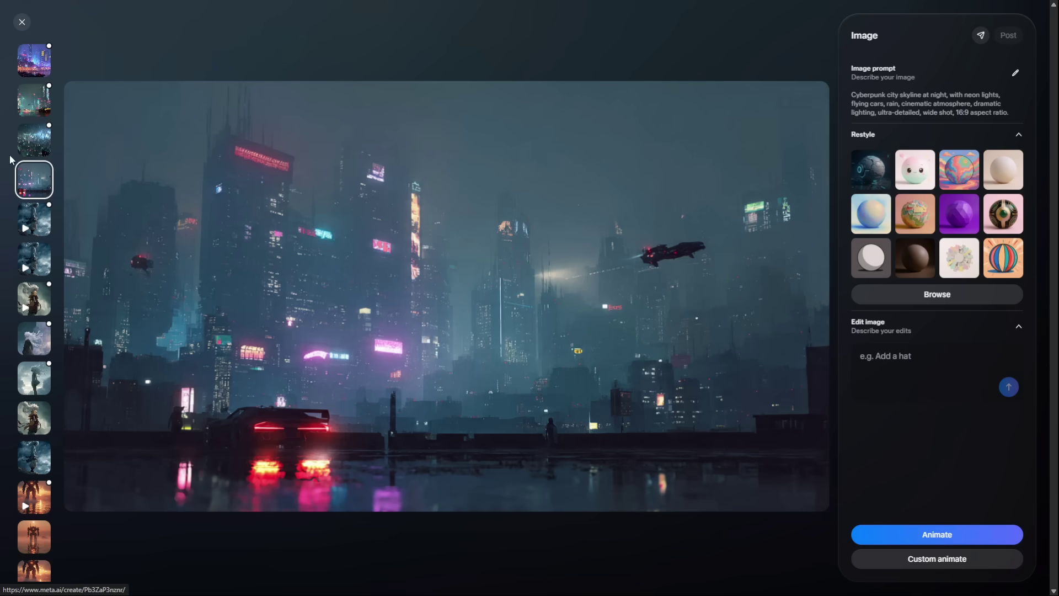
pyautogui.click(30, 147)
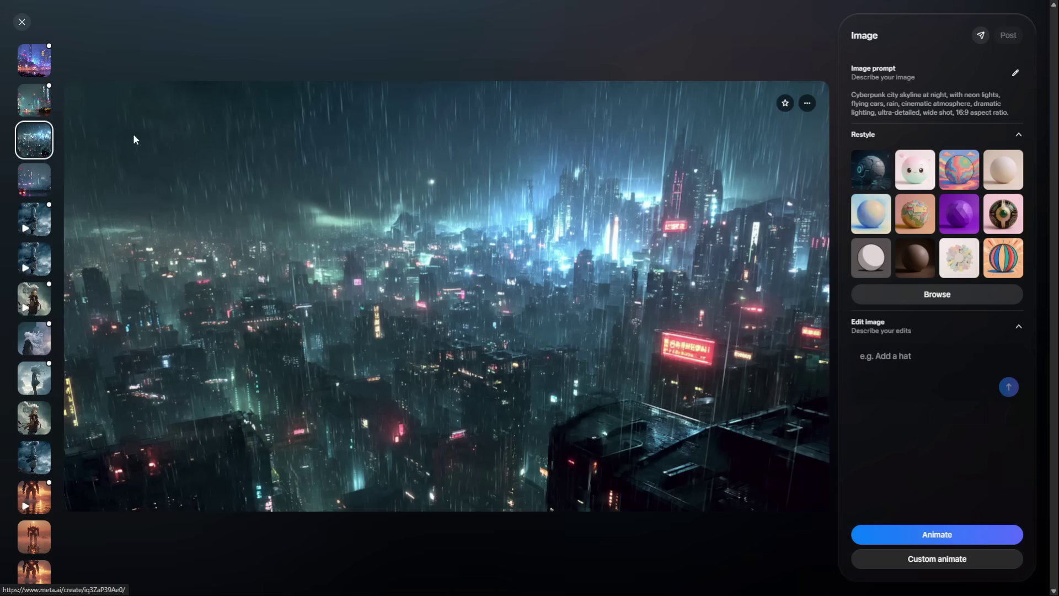
pyautogui.press('Escape')
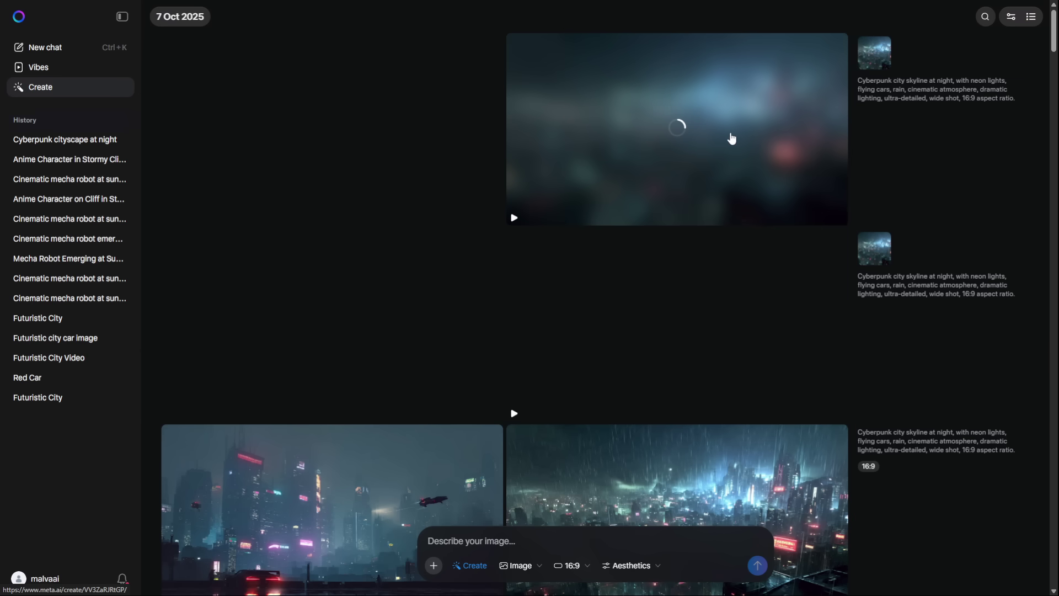
pyautogui.click(732, 138)
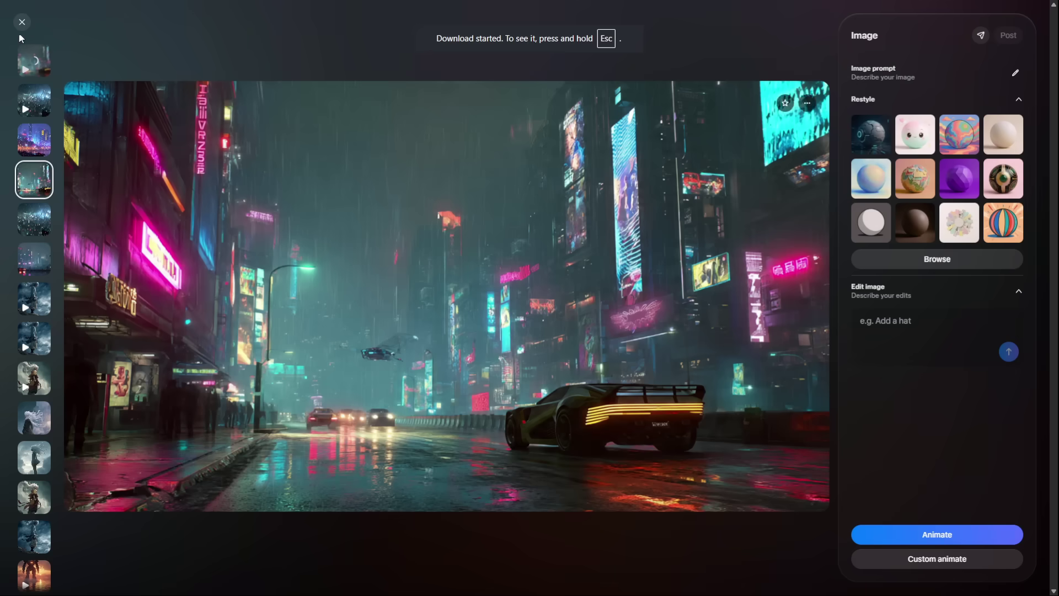
pyautogui.click(22, 22)
# Paste and send the edit prompt making the main car bright red with holographic billboards
pyautogui.scroll(-5, 458, 488)
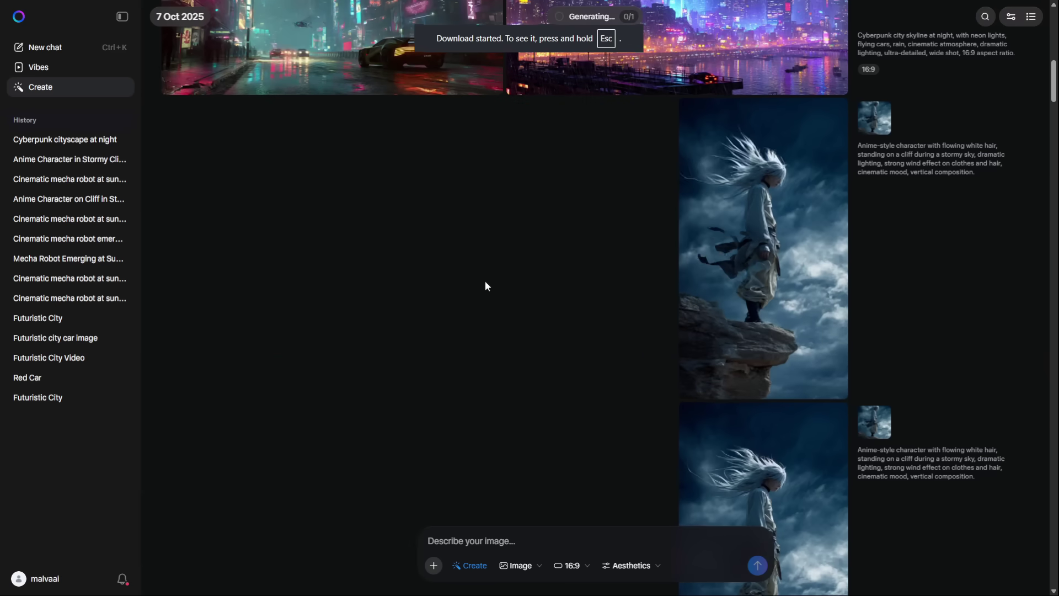
pyautogui.scroll(10, 572, 478)
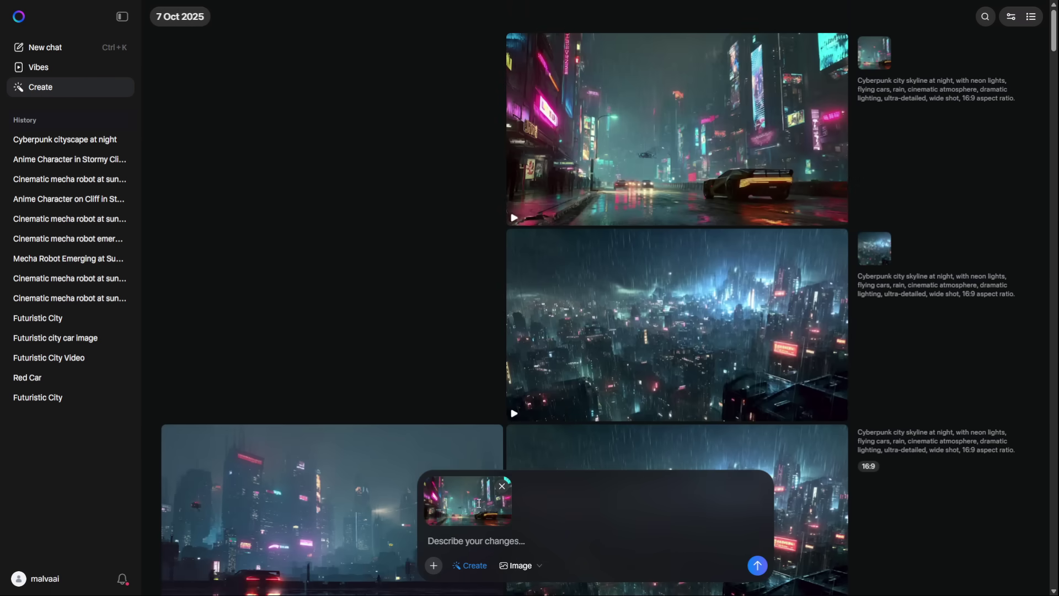
pyautogui.write('Keep everything the same but make the main car bright red and add holographic billboards in the background.')
pyautogui.scroll(-7, 881, 313)
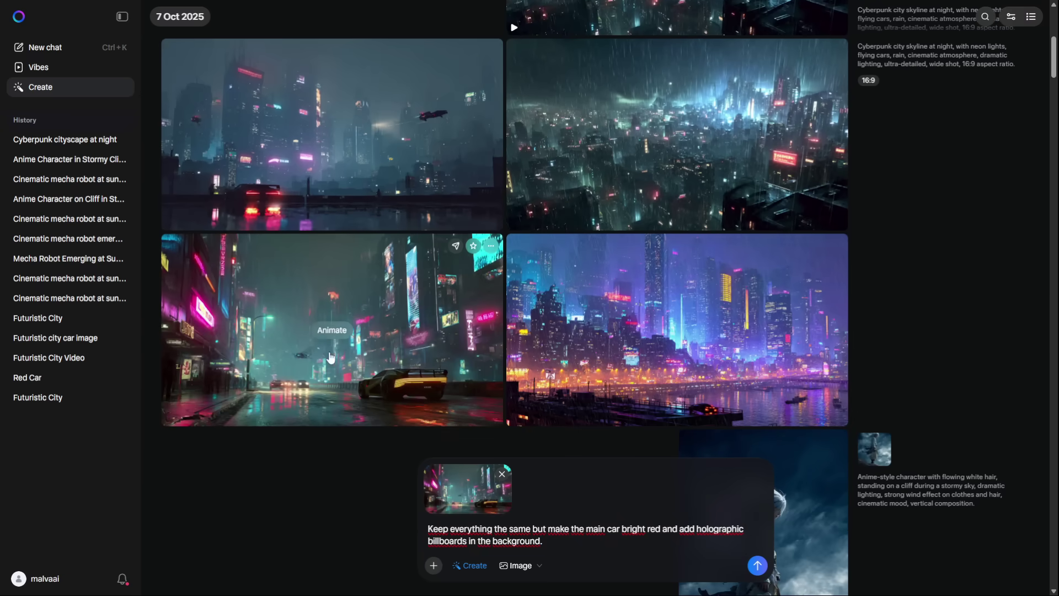
pyautogui.click(393, 385)
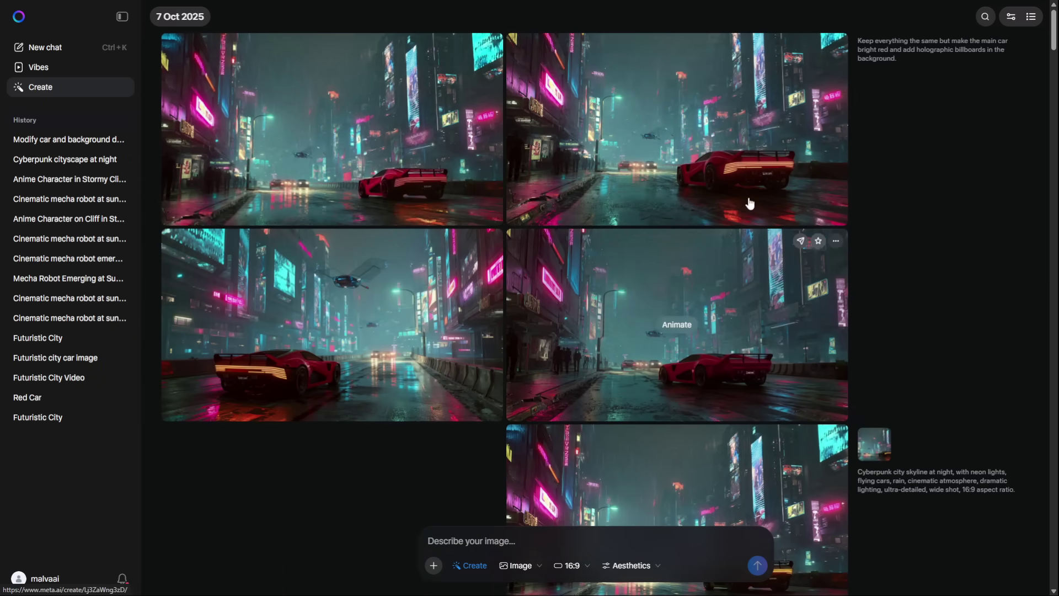
# Preview the animated red-car cyberpunk clip full-size, then return to the feed
pyautogui.scroll(-3, 542, 186)
pyautogui.click(542, 186)
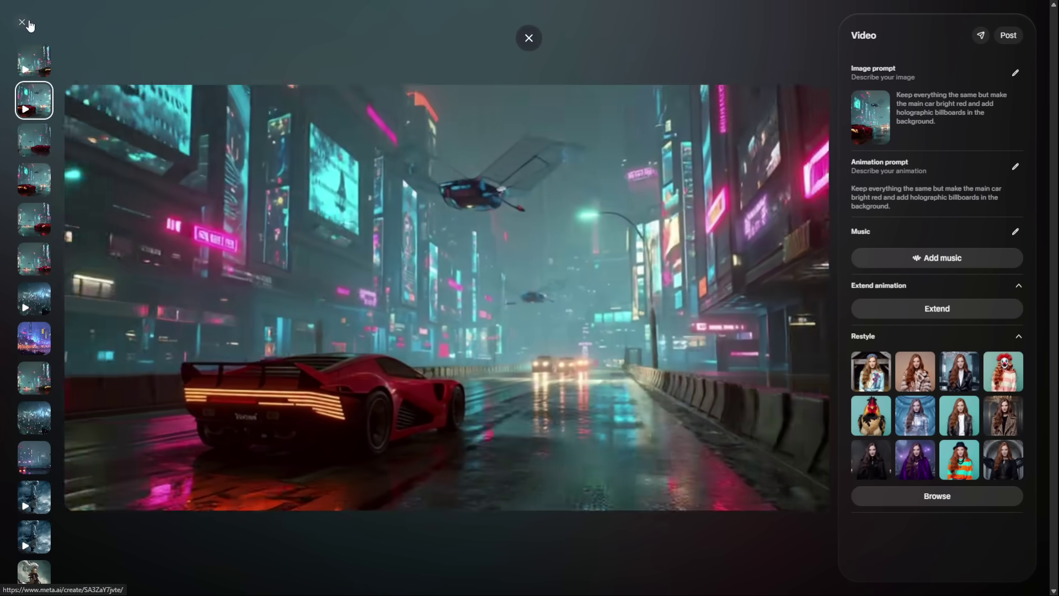
pyautogui.click(22, 20)
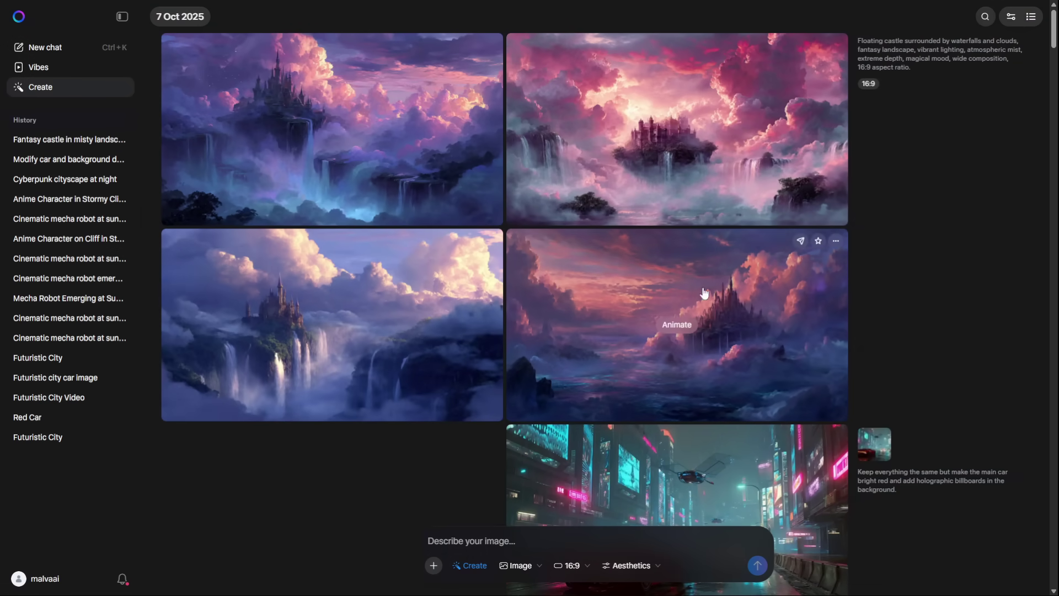
# Apply the Art Deco Restyle preset to the pink castle variant and preview the resulting clip
pyautogui.click(715, 292)
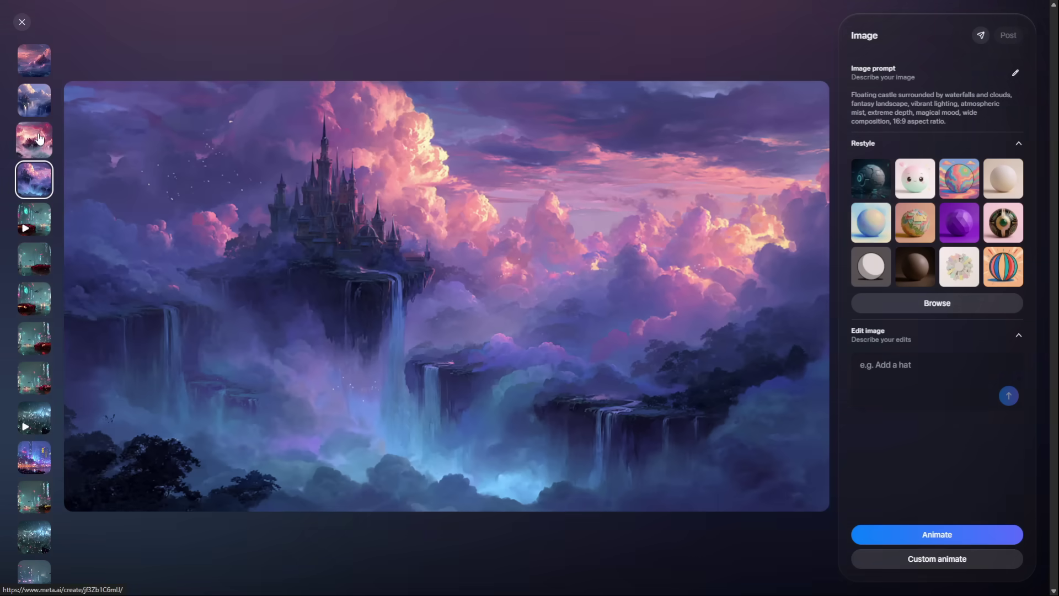
pyautogui.click(39, 136)
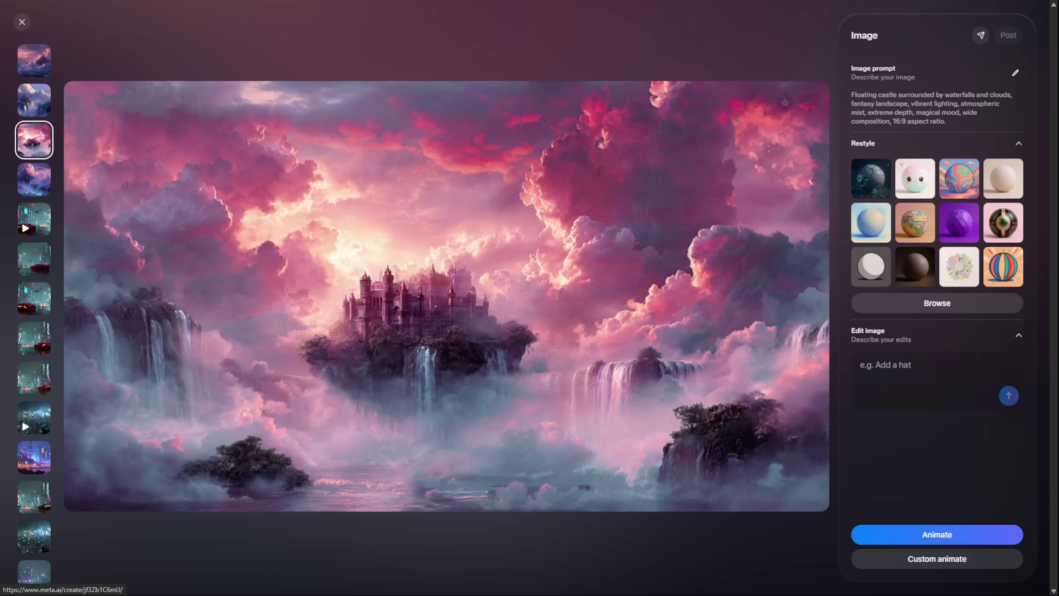
pyautogui.click(1012, 223)
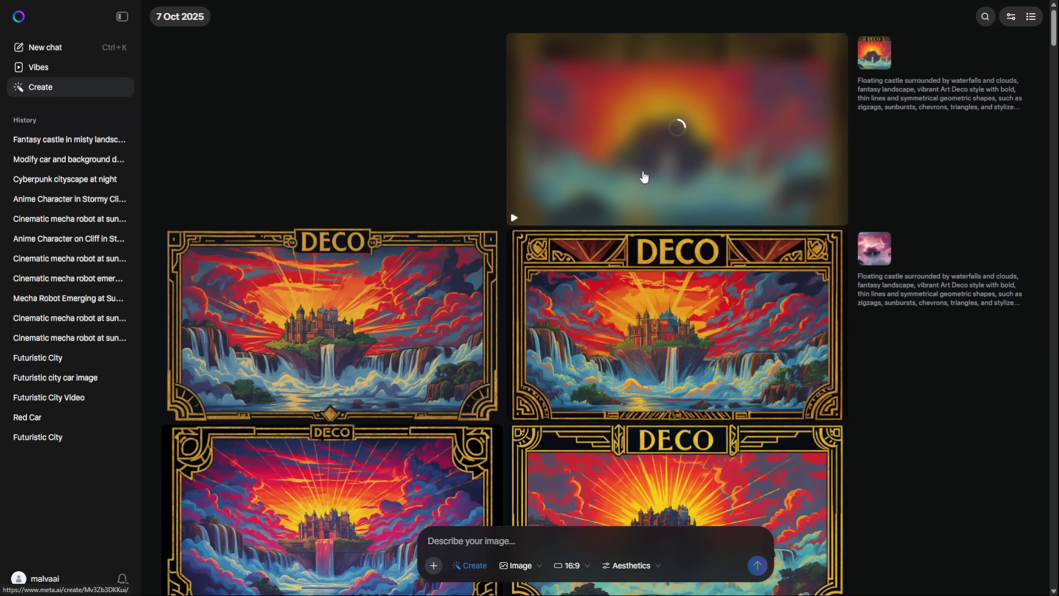
pyautogui.click(738, 171)
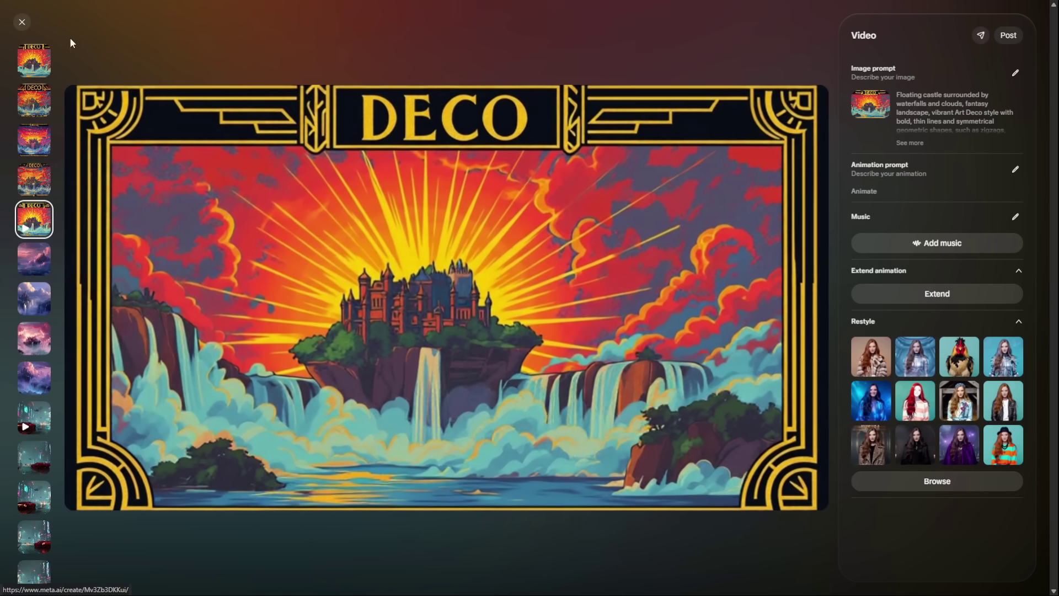
pyautogui.click(22, 23)
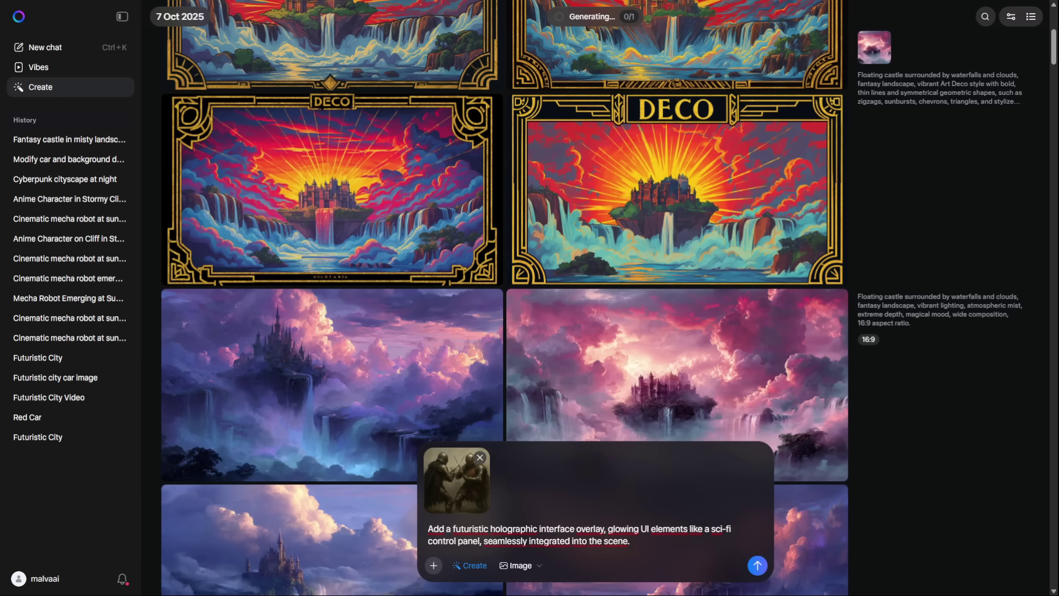
# Send the holographic overlay prompt for the knights image and browse the four overlay variants
pyautogui.scroll(-2, 679, 513)
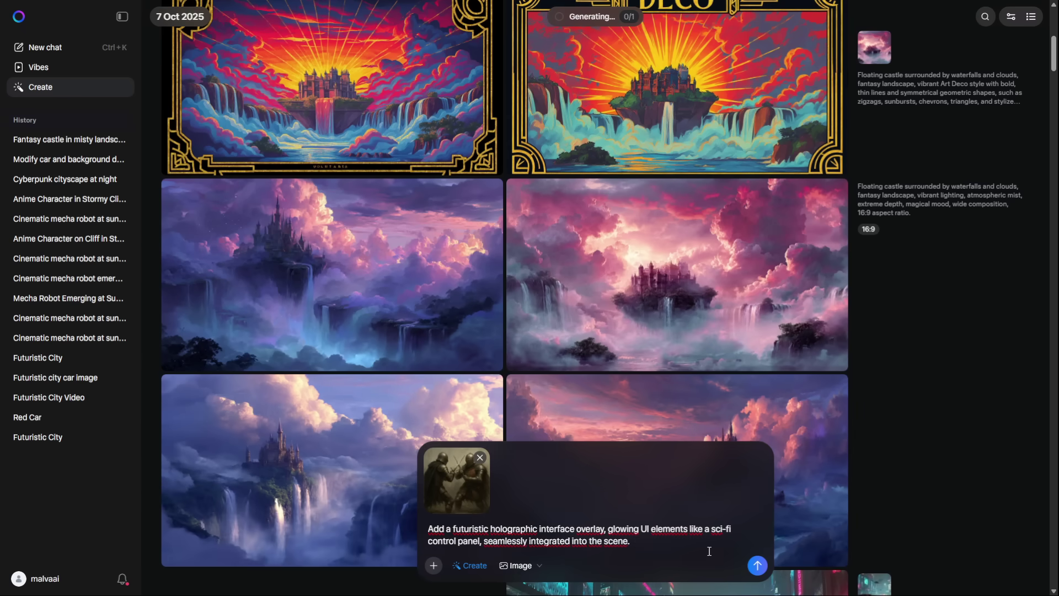
pyautogui.click(758, 565)
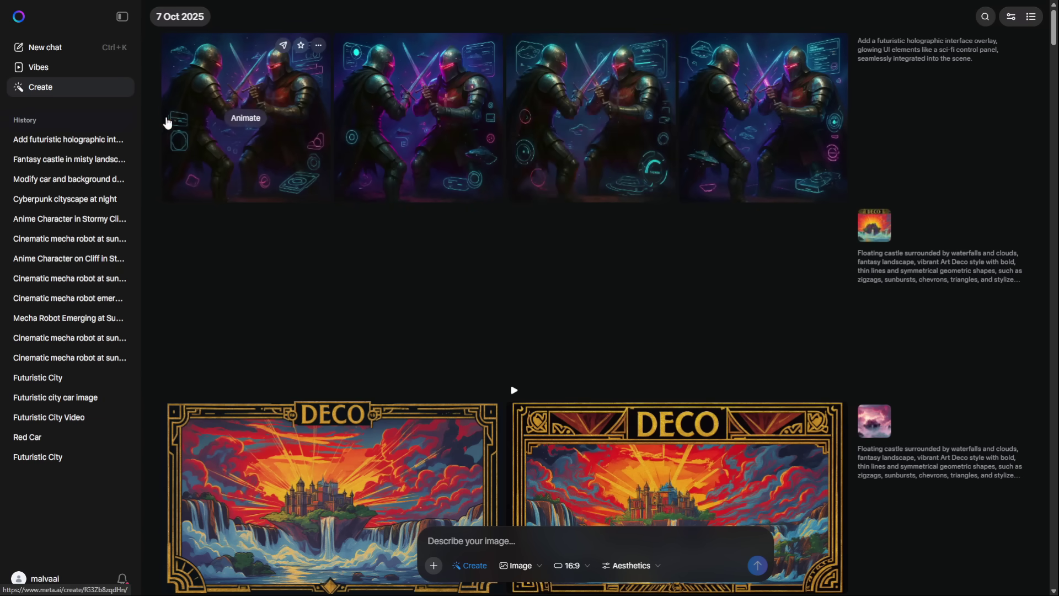
pyautogui.click(226, 136)
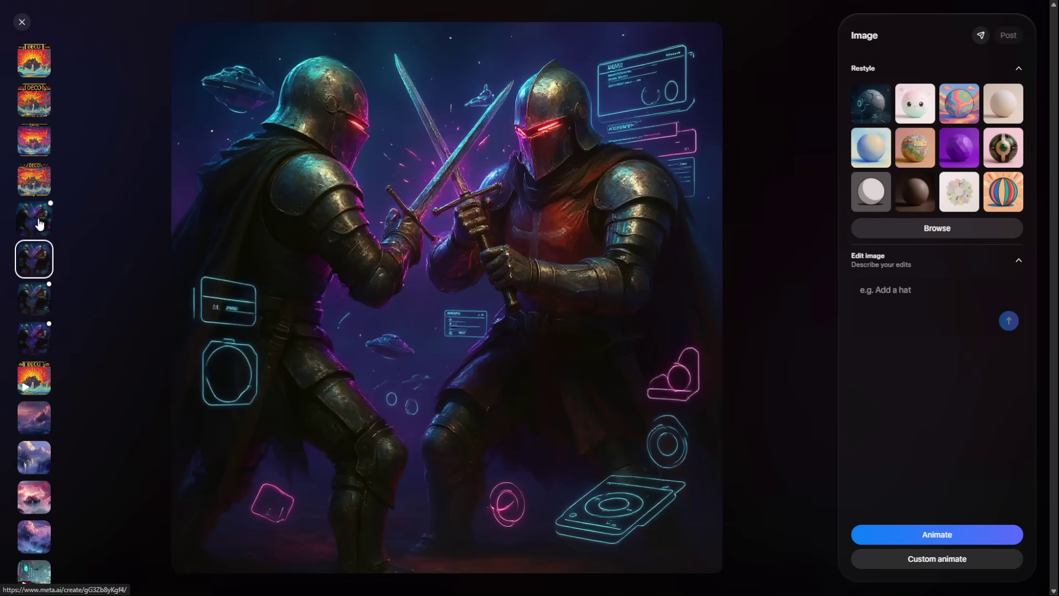
pyautogui.click(42, 226)
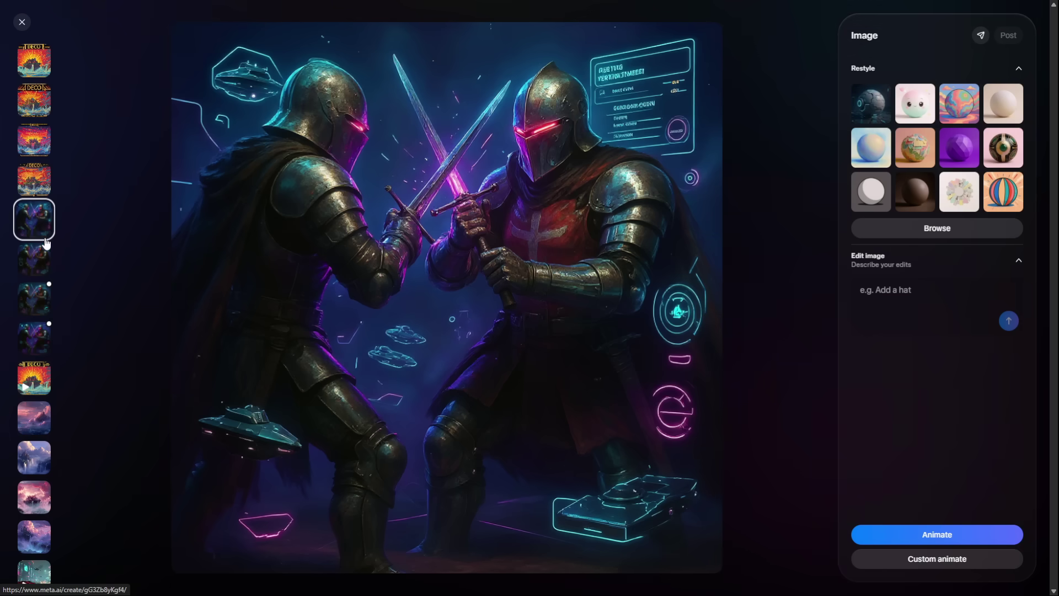
pyautogui.click(39, 298)
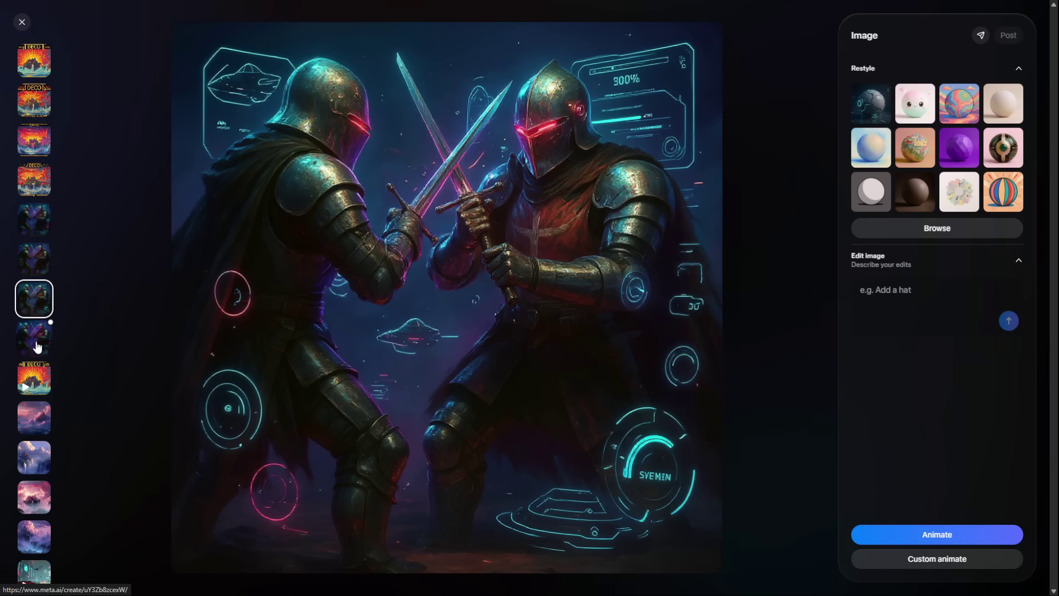
pyautogui.click(37, 346)
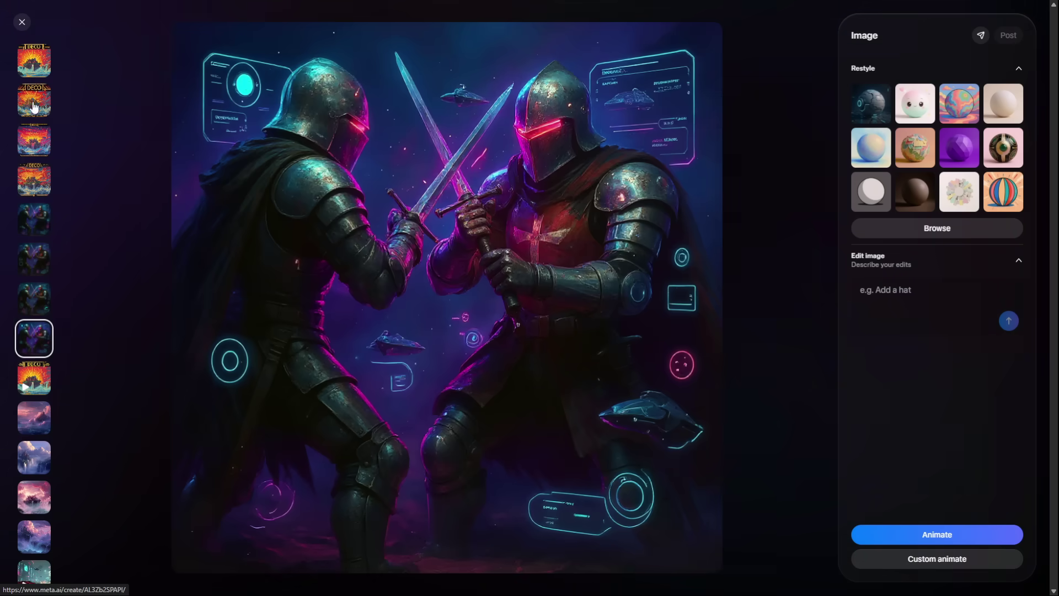
pyautogui.click(22, 22)
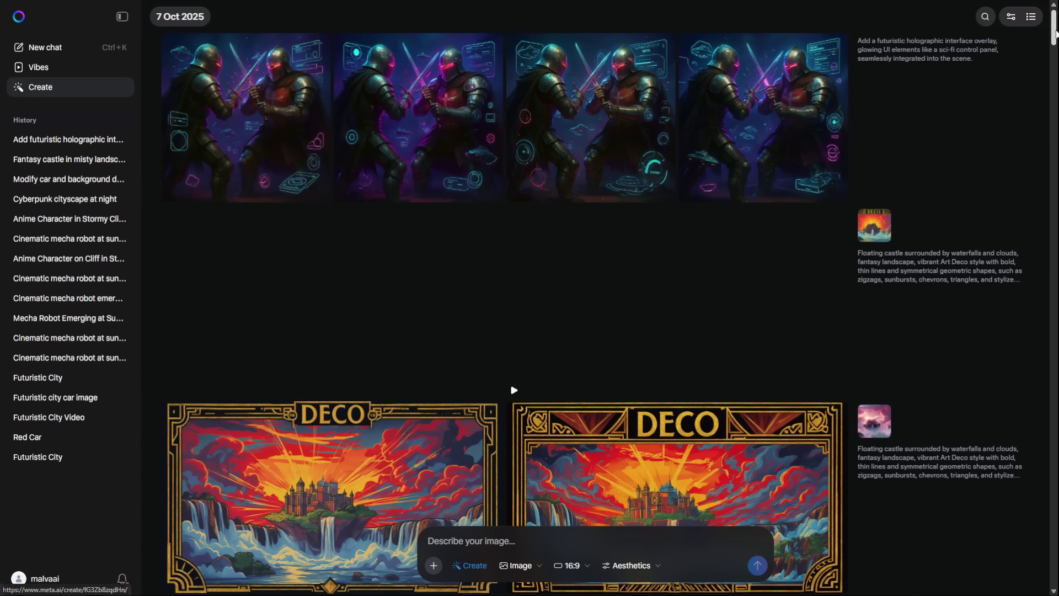
# Open the pink castle image, press Animate, and close the viewer while the video generates
pyautogui.scroll(-6, 995, 99)
pyautogui.scroll(-7, 995, 98)
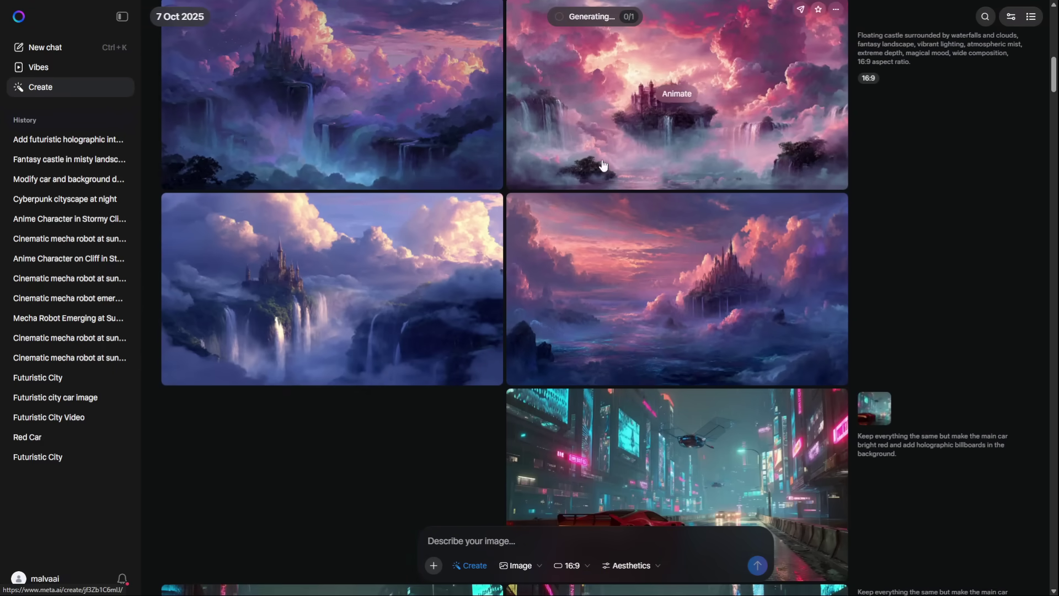
pyautogui.click(653, 111)
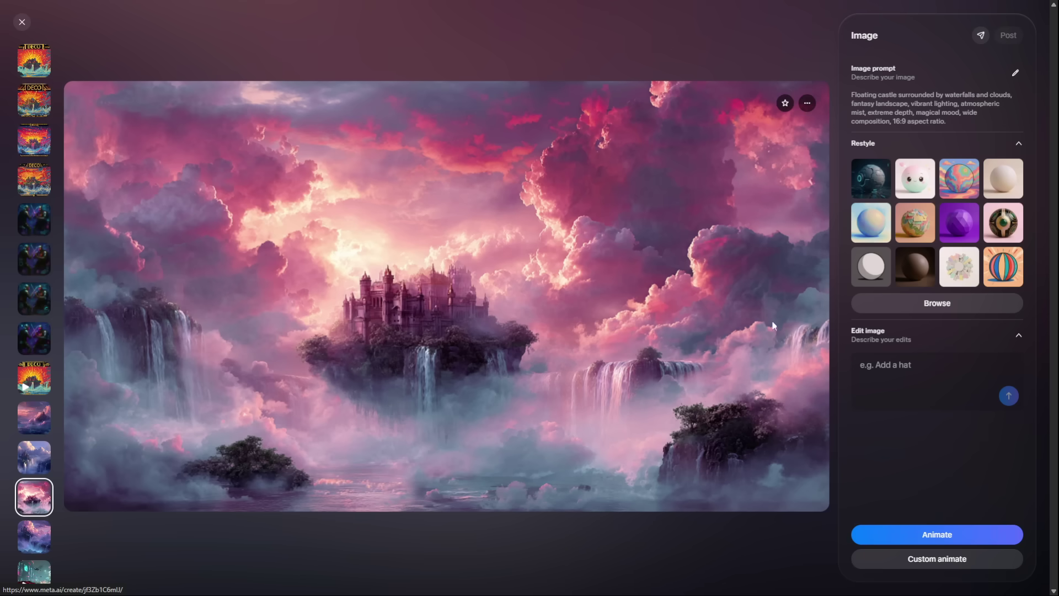
pyautogui.click(945, 541)
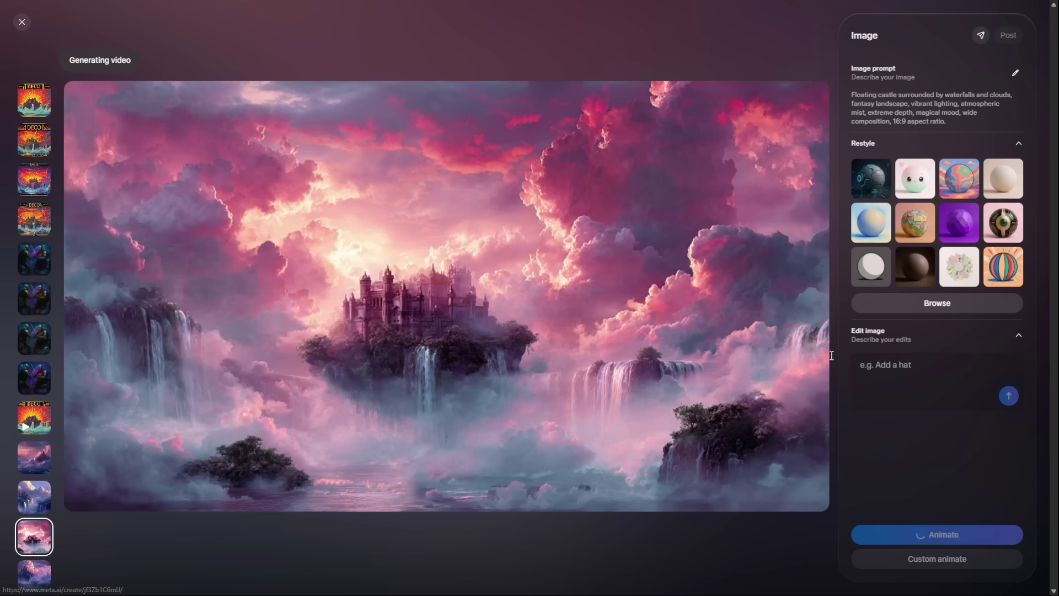
pyautogui.click(22, 25)
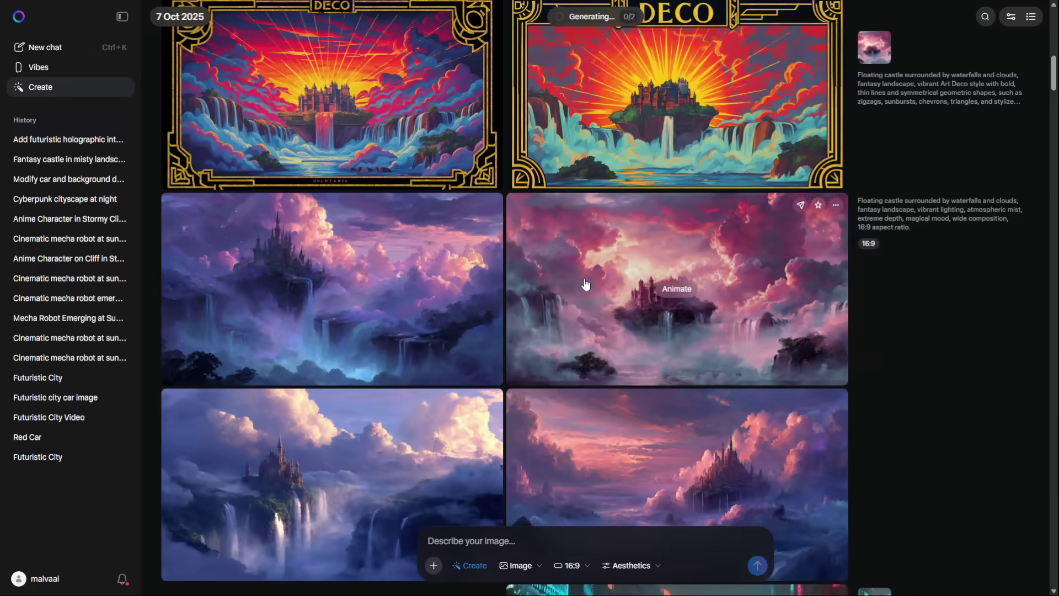
pyautogui.scroll(8, 602, 278)
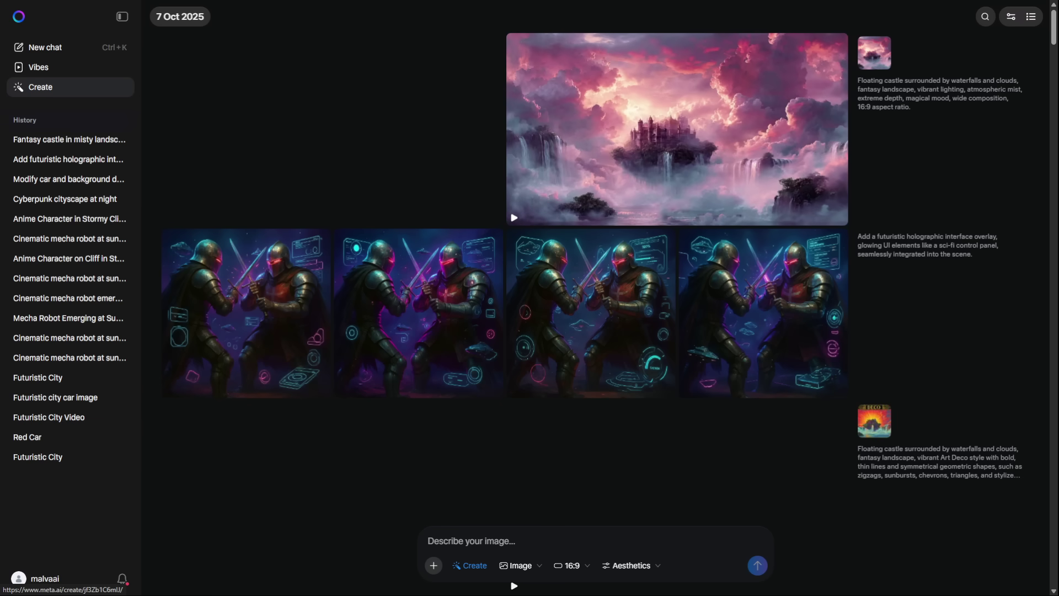
# Open the completed pink floating-castle video tile from the Create feed in the Video viewer
pyautogui.click(596, 188)
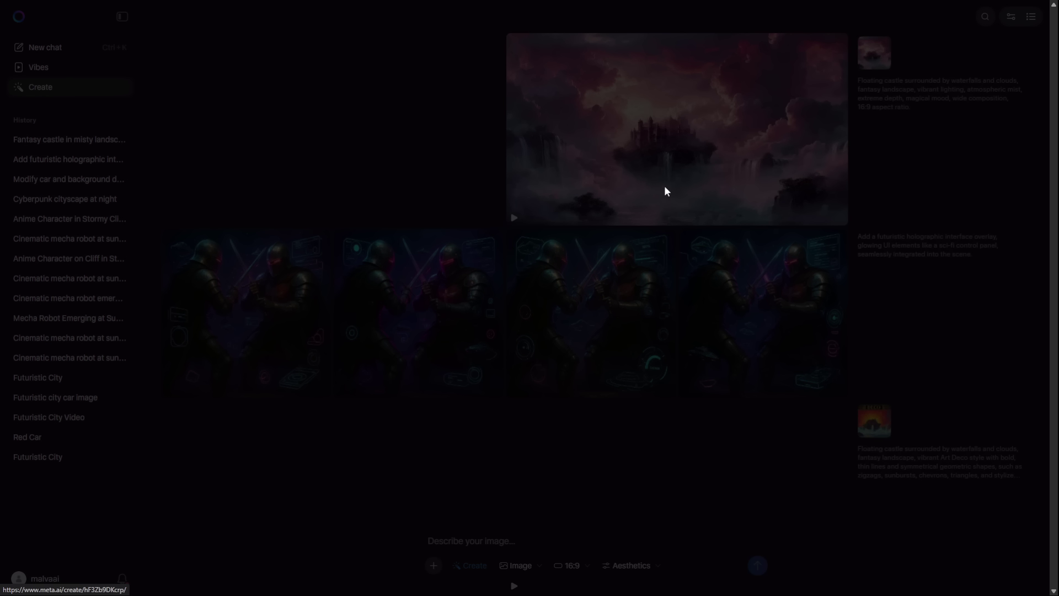